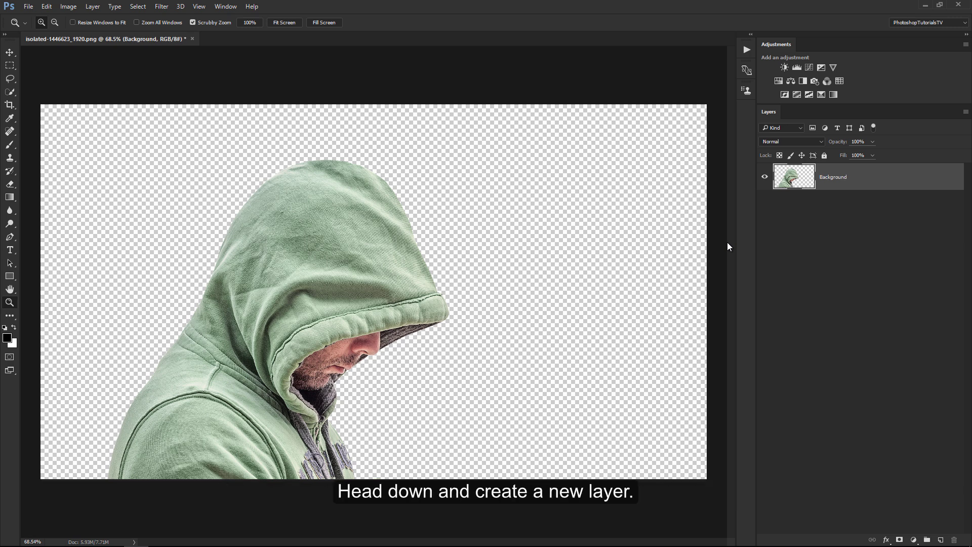
# Create a new layer below the hooded man layer, fill it white, and name it 'White Background'.
pyautogui.click(940, 539)
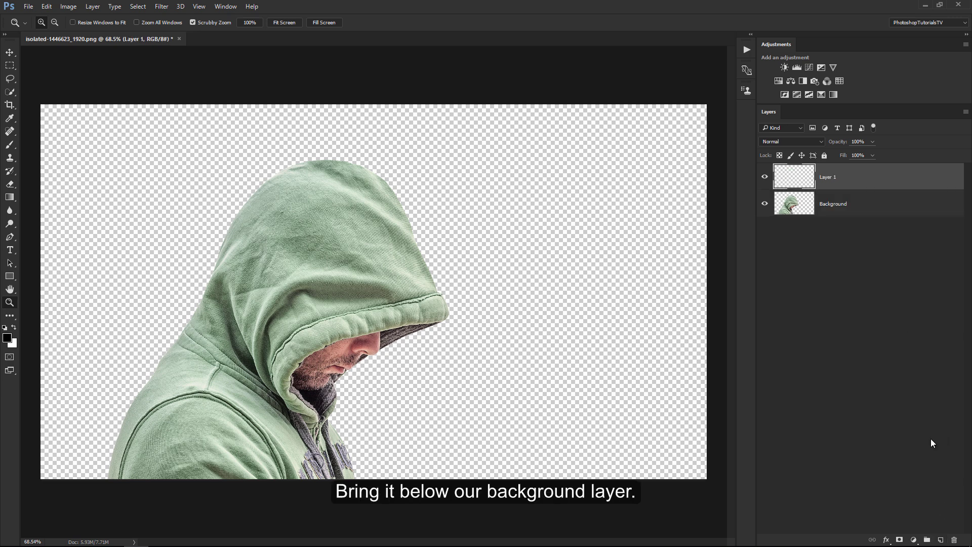
pyautogui.moveTo(849, 177); pyautogui.dragTo(858, 217)
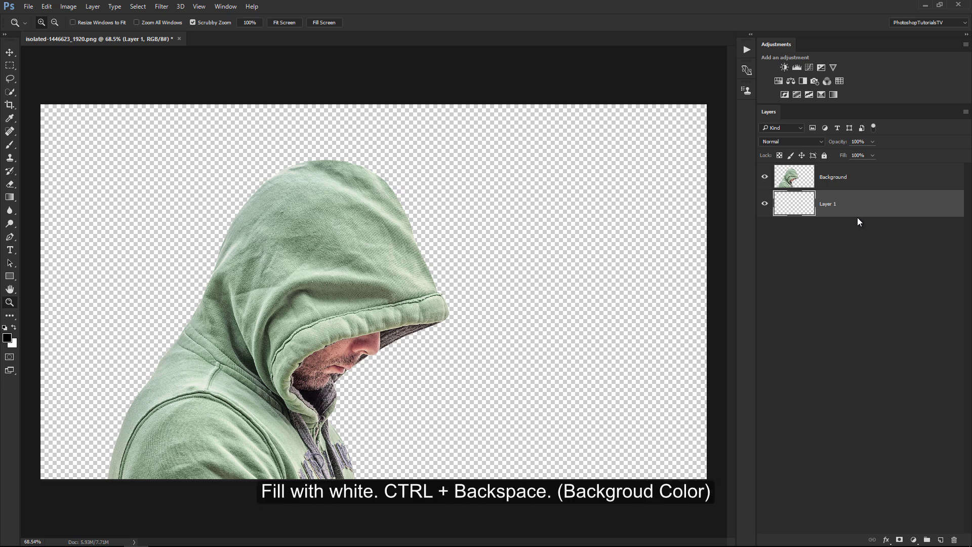
pyautogui.hotkey('ctrl', 'BackSpace')
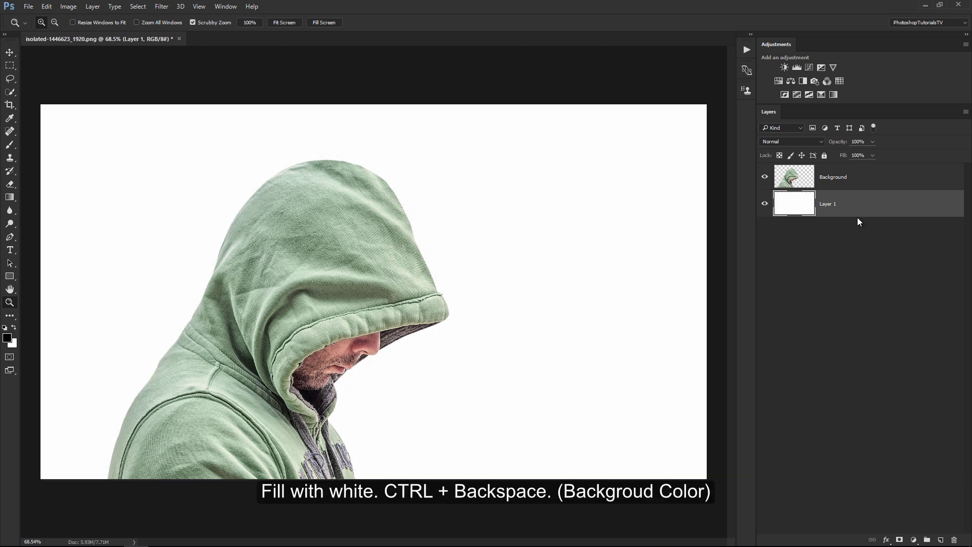
pyautogui.doubleClick(827, 203)
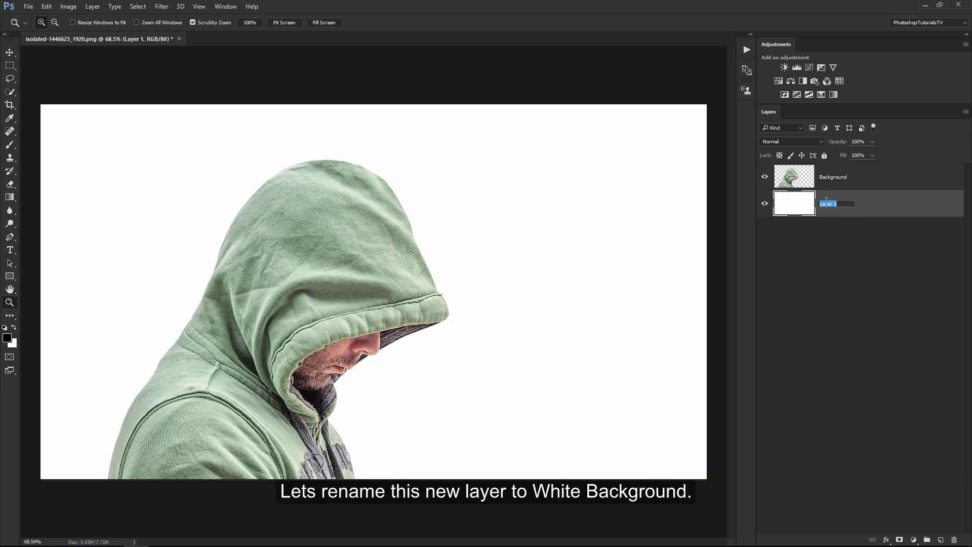
pyautogui.write('White Backgr')
pyautogui.write('ound')
pyautogui.press('Return')
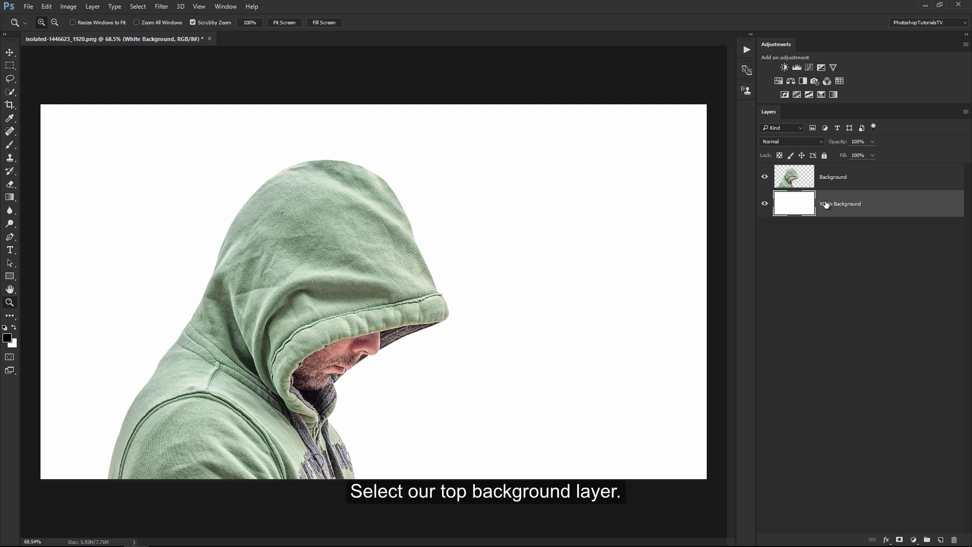
# Duplicate the hooded man layer as 'Glitch Small' and convert it to a smart object.
pyautogui.click(842, 177)
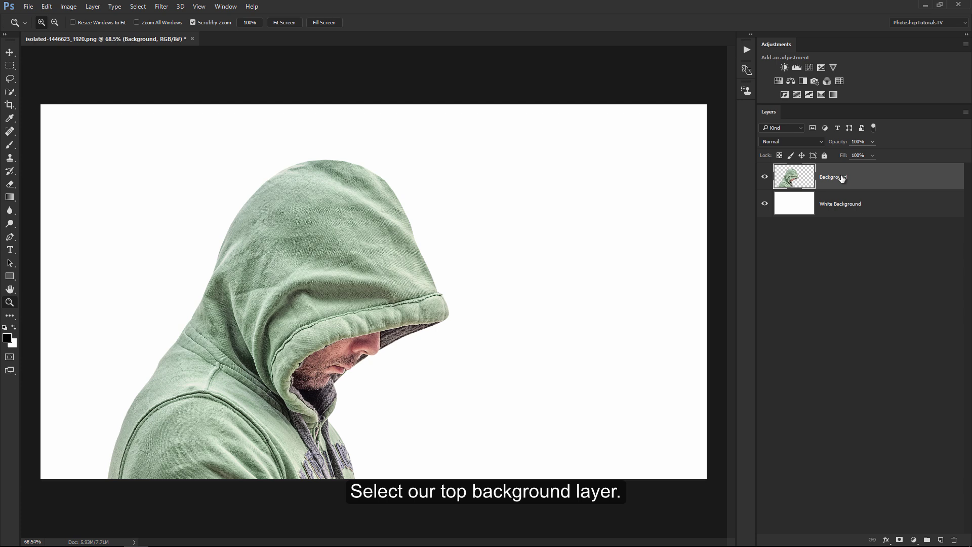
pyautogui.hotkey('ctrl', 'j')
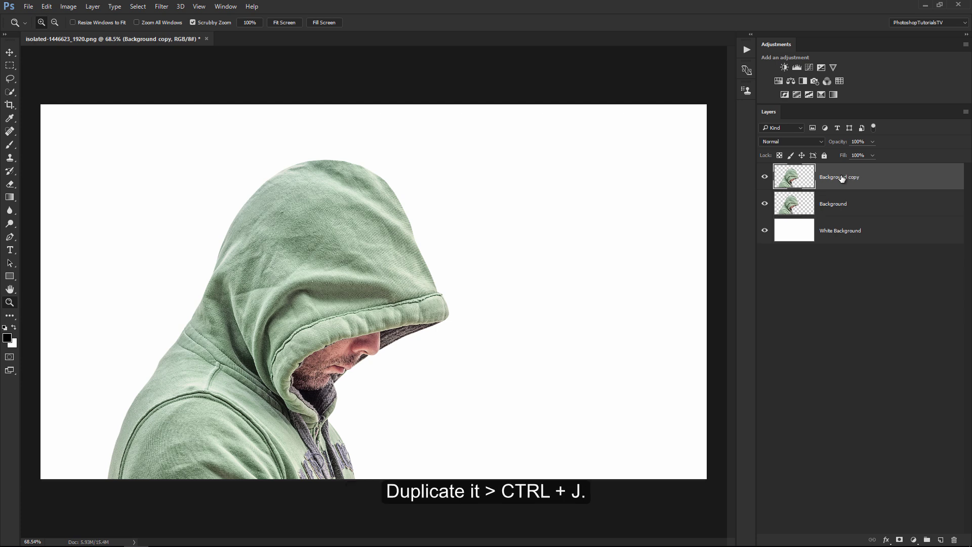
pyautogui.doubleClick(843, 177)
pyautogui.write('Glitch Small')
pyautogui.press('Return')
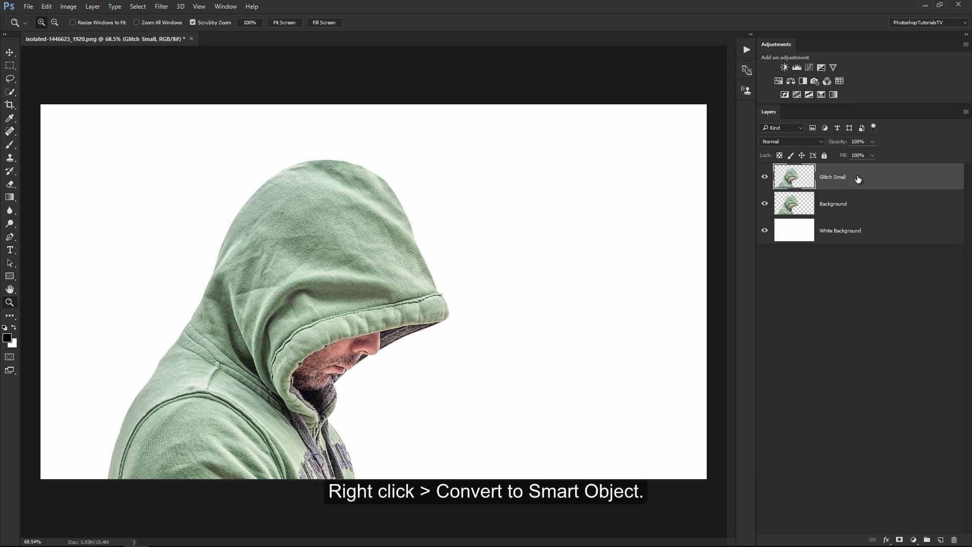
pyautogui.rightClick(859, 179)
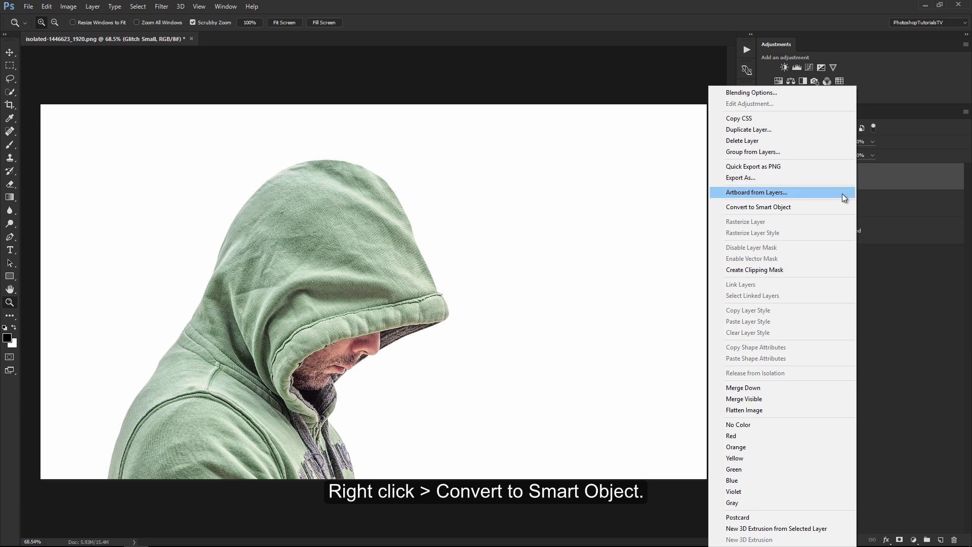
pyautogui.click(839, 207)
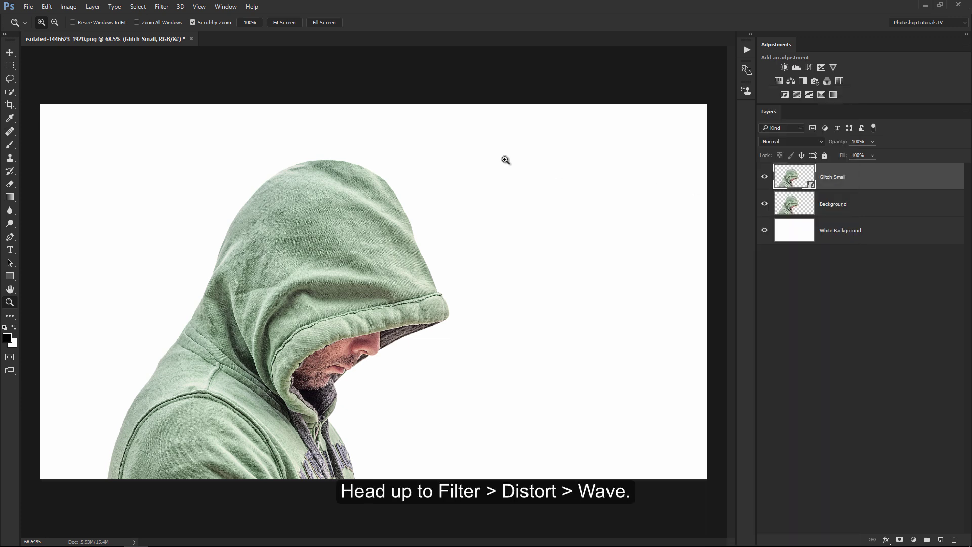
# Apply a square Wave filter to Glitch Small: amplitude max 44, horizontal and vertical scale 100%.
pyautogui.click(167, 9)
pyautogui.moveTo(170, 138)
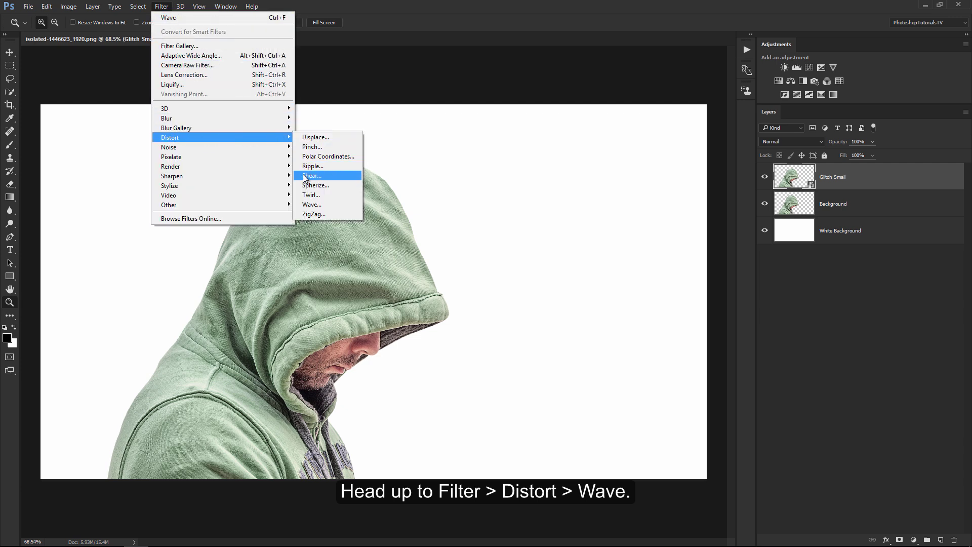
pyautogui.click(351, 203)
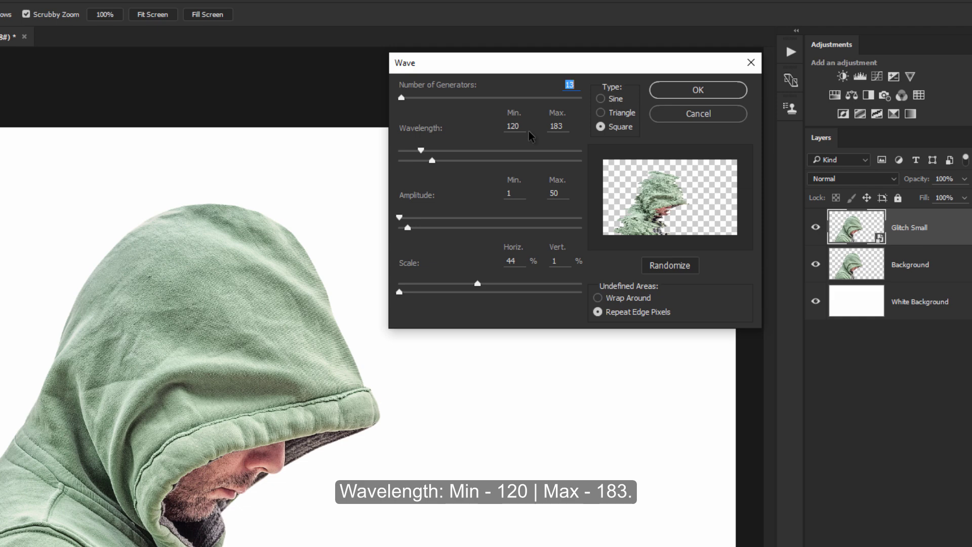
pyautogui.click(557, 193)
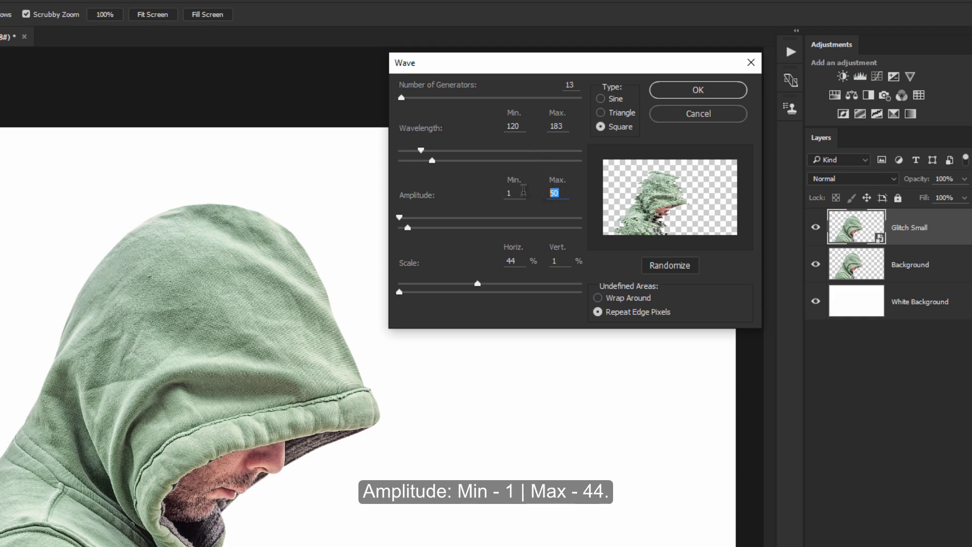
pyautogui.write('44')
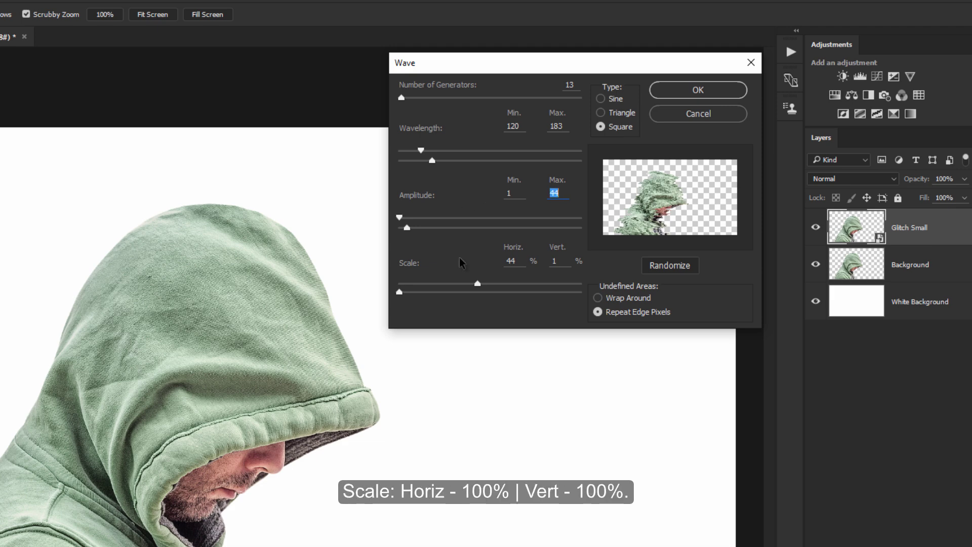
pyautogui.moveTo(477, 284); pyautogui.dragTo(618, 287)
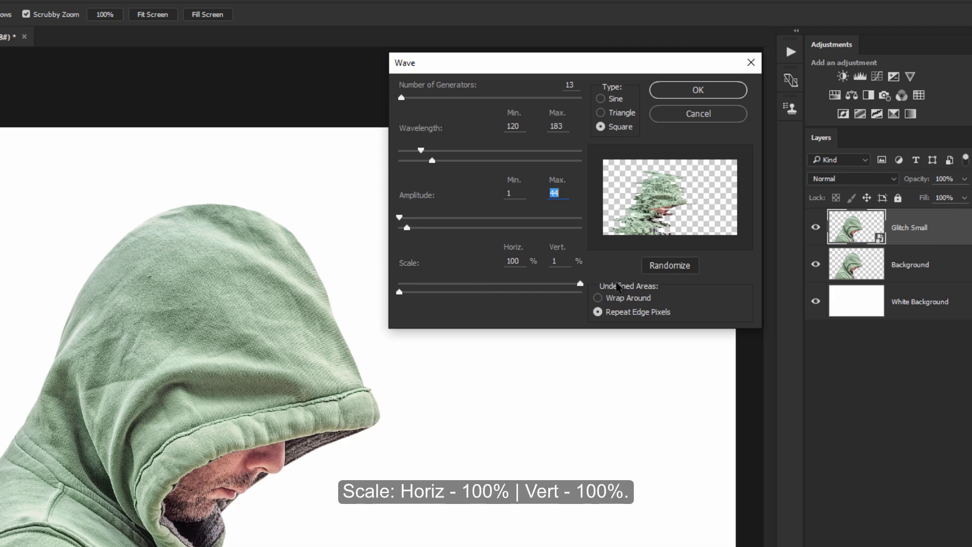
pyautogui.moveTo(400, 292); pyautogui.dragTo(581, 303)
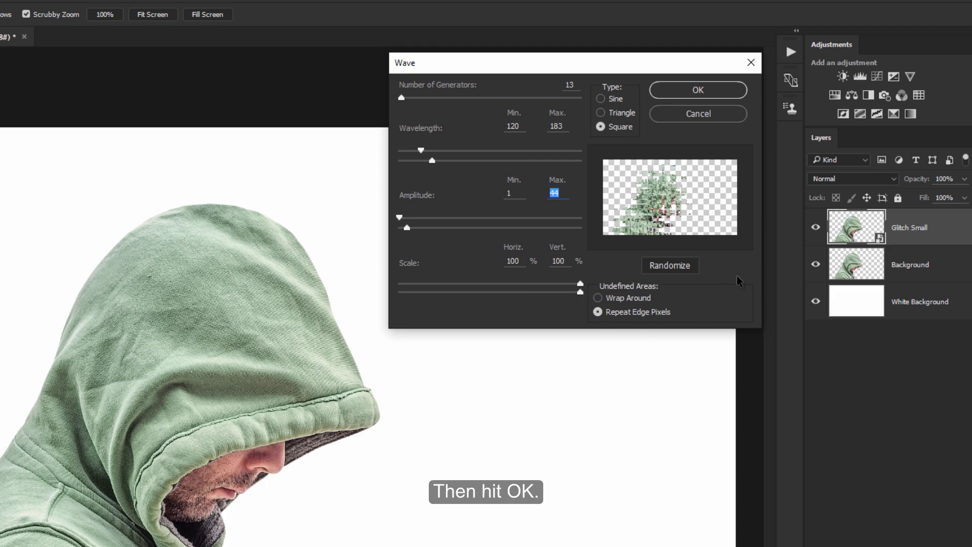
pyautogui.click(706, 92)
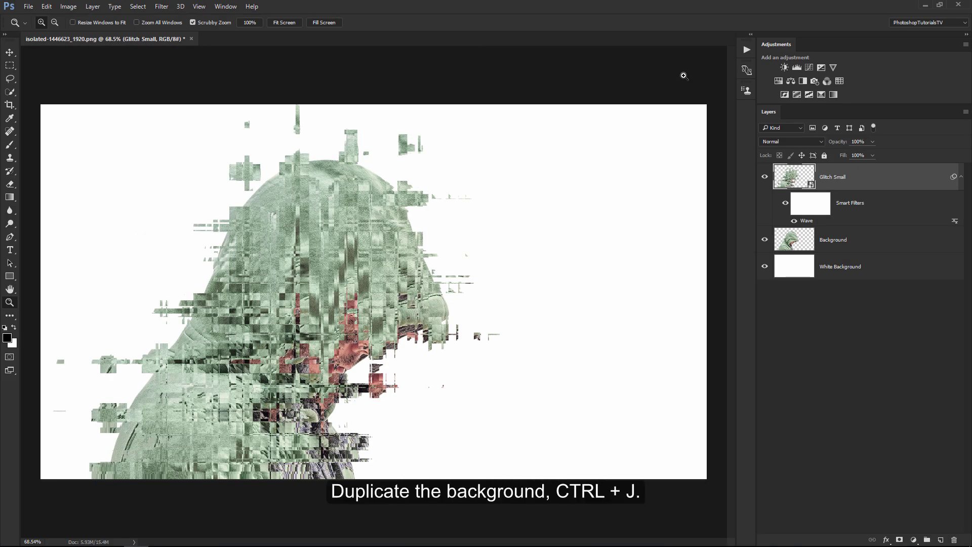
# Duplicate the original hooded man layer, move the copy to the top, and name it 'Mask'.
pyautogui.click(850, 244)
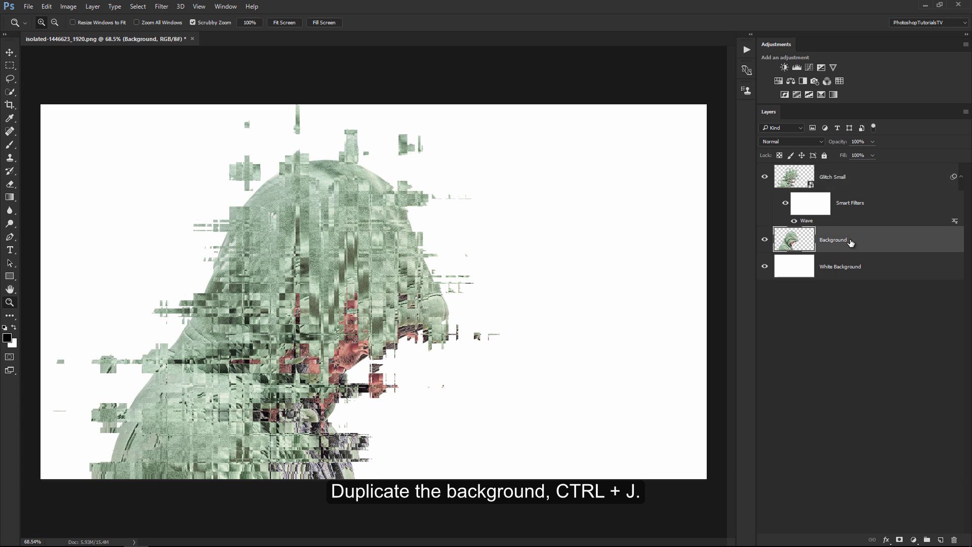
pyautogui.hotkey('ctrl', 'j')
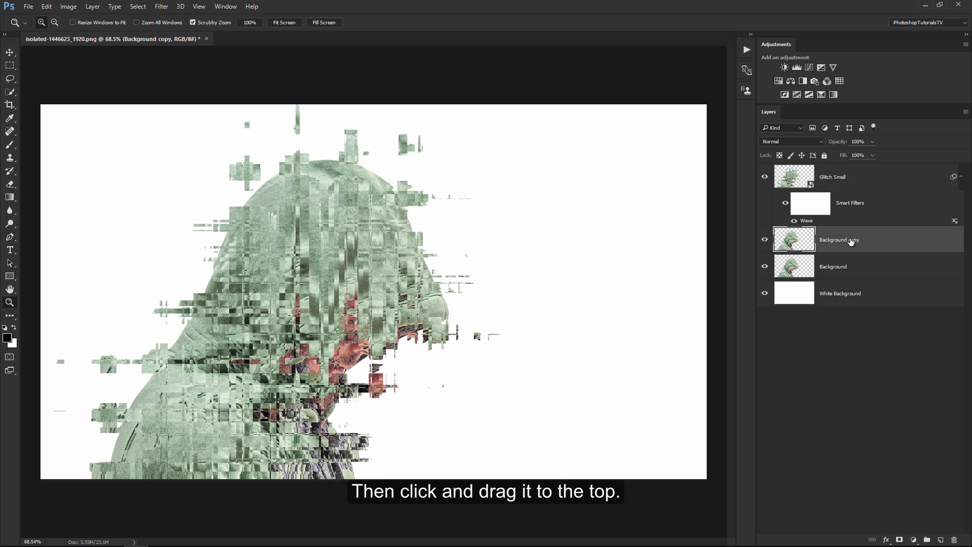
pyautogui.moveTo(851, 242); pyautogui.dragTo(852, 186)
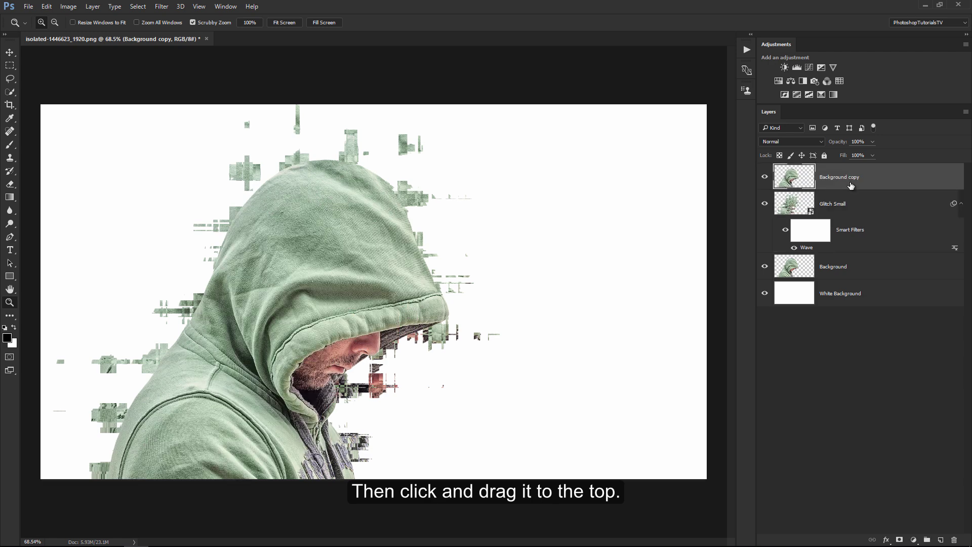
pyautogui.doubleClick(834, 178)
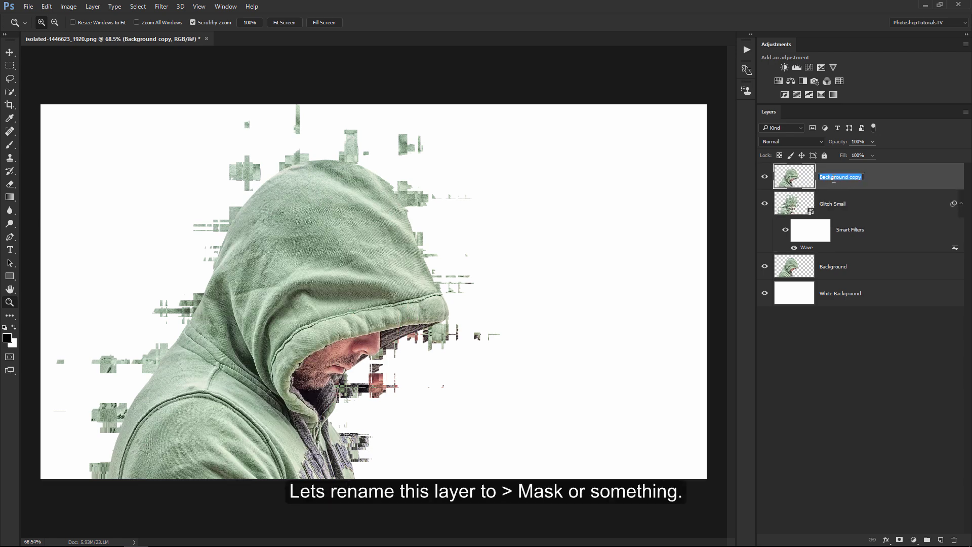
pyautogui.press('BackSpace')
pyautogui.write('Mask')
pyautogui.press('Return')
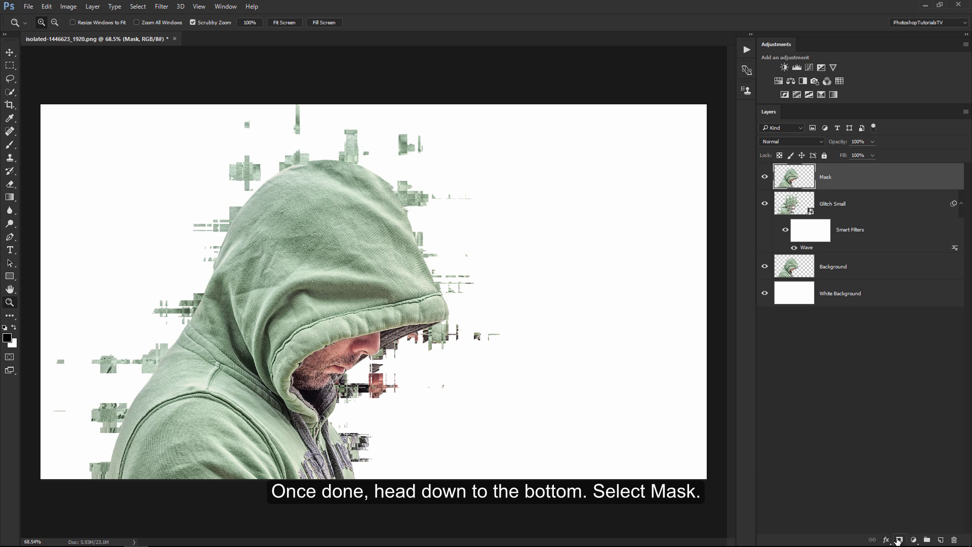
# Add a layer mask to the Mask layer and pick a smaller soft round brush.
pyautogui.click(899, 540)
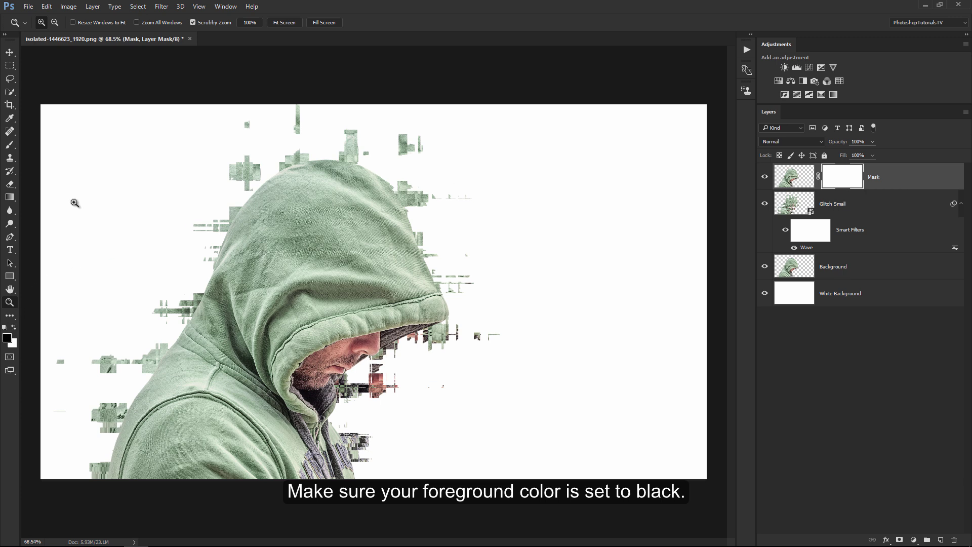
pyautogui.click(14, 148)
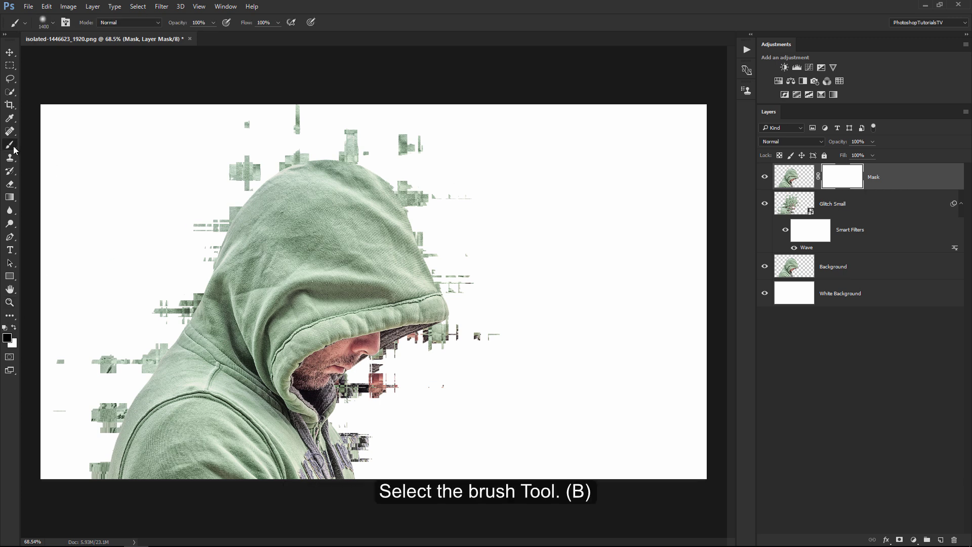
pyautogui.click(54, 22)
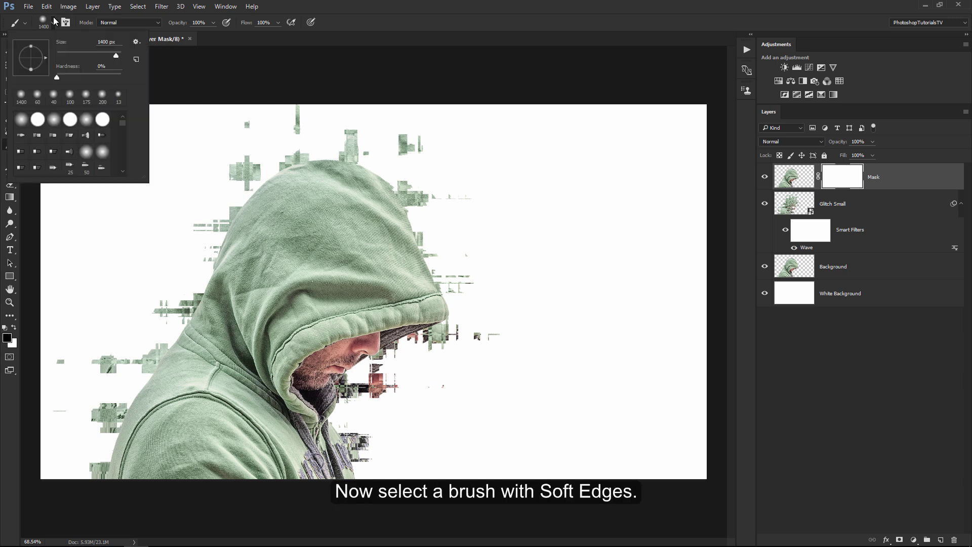
pyautogui.doubleClick(86, 120)
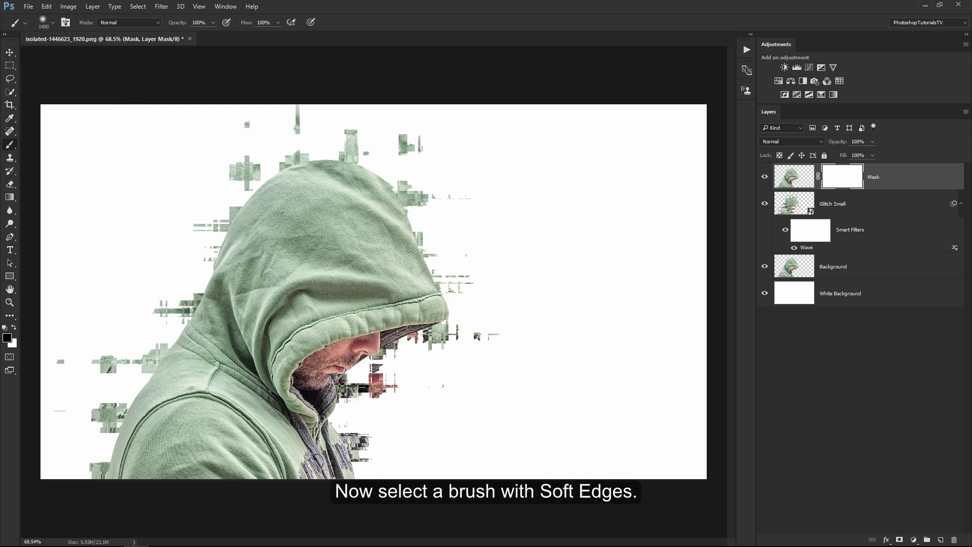
pyautogui.press('[')
pyautogui.press('[')
pyautogui.press('[')
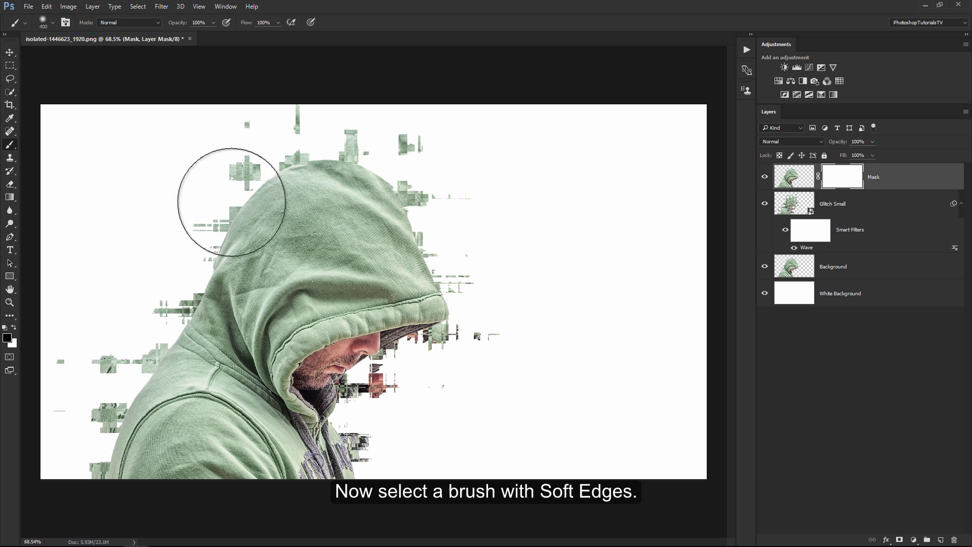
pyautogui.press('[')
pyautogui.press('[')
# Paint the mask over the hood, chin and chest to reveal the glitch blocks.
pyautogui.moveTo(227, 221)
pyautogui.mouseDown()
pyautogui.moveTo(260, 191)
pyautogui.moveTo(330, 162)
pyautogui.moveTo(304, 174)
pyautogui.moveTo(352, 175)
pyautogui.moveTo(348, 191)
pyautogui.moveTo(373, 202)
pyautogui.moveTo(254, 223)
pyautogui.moveTo(218, 246)
pyautogui.moveTo(199, 326)
pyautogui.moveTo(152, 395)
pyautogui.moveTo(232, 434)
pyautogui.moveTo(269, 438)
pyautogui.moveTo(294, 461)
pyautogui.moveTo(263, 415)
pyautogui.mouseUp()
pyautogui.press('[')
pyautogui.press('[')
pyautogui.press('[')
pyautogui.press('[')
pyautogui.press('[')
pyautogui.press('[')
pyautogui.moveTo(230, 238)
pyautogui.mouseDown()
pyautogui.moveTo(363, 196)
pyautogui.moveTo(348, 250)
pyautogui.moveTo(364, 244)
pyautogui.moveTo(312, 254)
pyautogui.moveTo(412, 260)
pyautogui.moveTo(445, 282)
pyautogui.moveTo(451, 315)
pyautogui.mouseUp()
pyautogui.press(']')
pyautogui.press(']')
pyautogui.press(']')
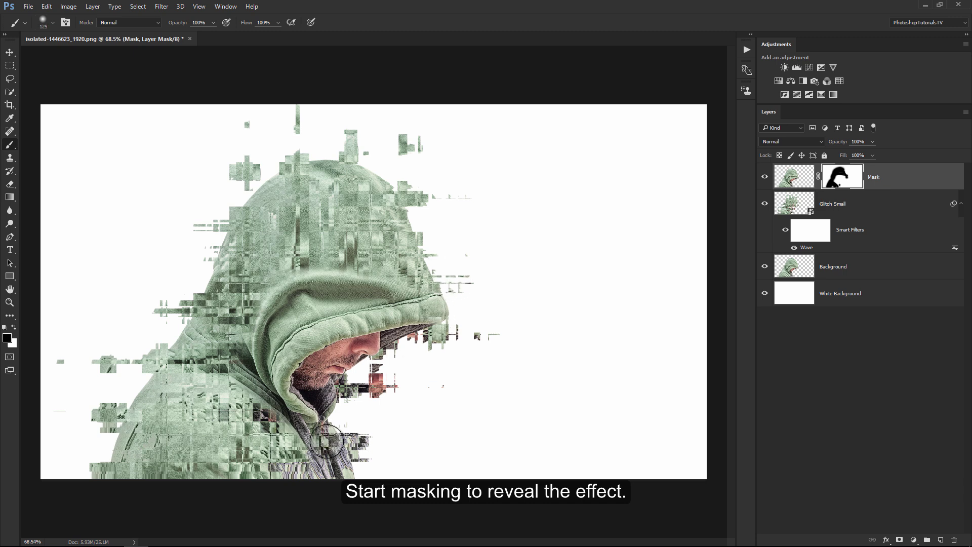
pyautogui.moveTo(336, 399); pyautogui.dragTo(304, 446)
pyautogui.hotkey('ctrl', '2')
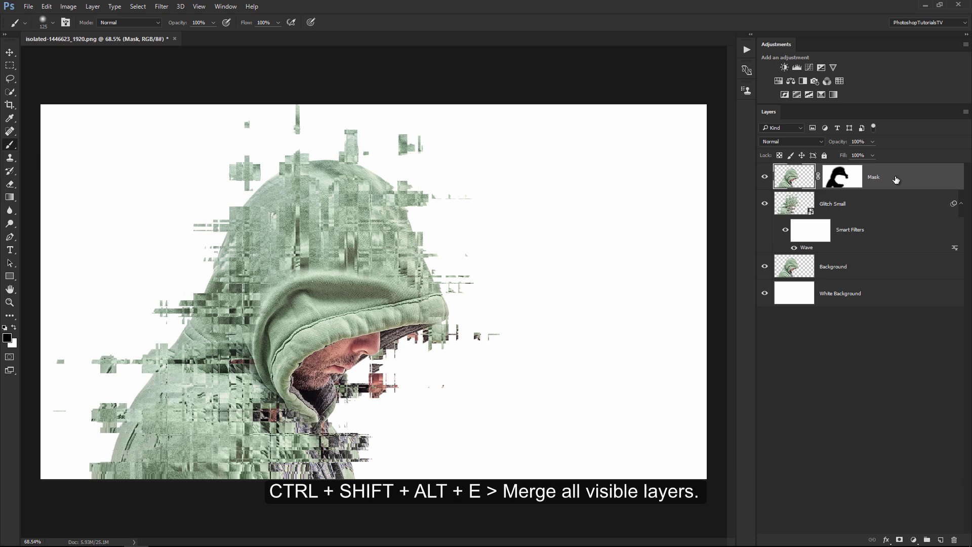
# Stamp all visible layers into a new layer named 'Merged Layers' and convert it to a smart object.
pyautogui.hotkey('ctrl', 'shift', 'alt', 'e')
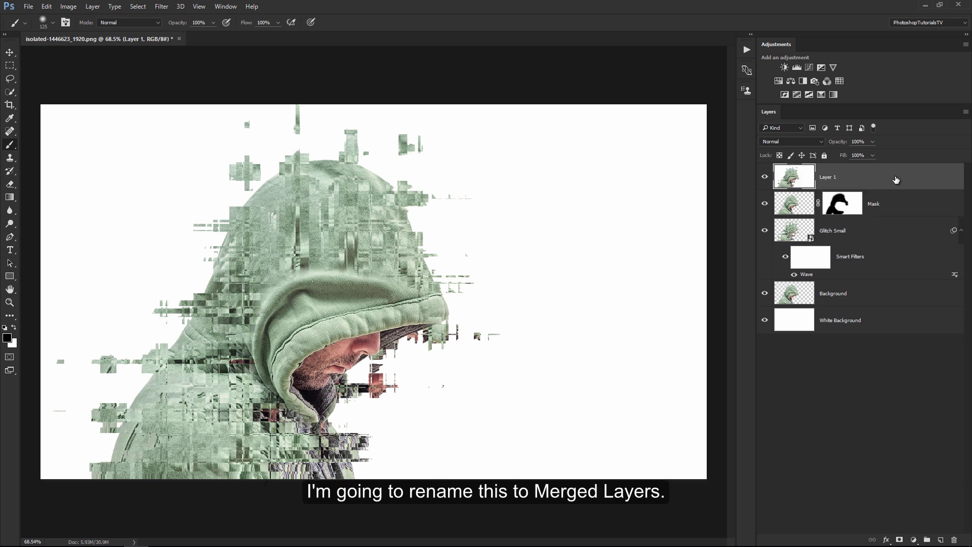
pyautogui.doubleClick(827, 177)
pyautogui.write('Merged L')
pyautogui.write('ayers')
pyautogui.press('Return')
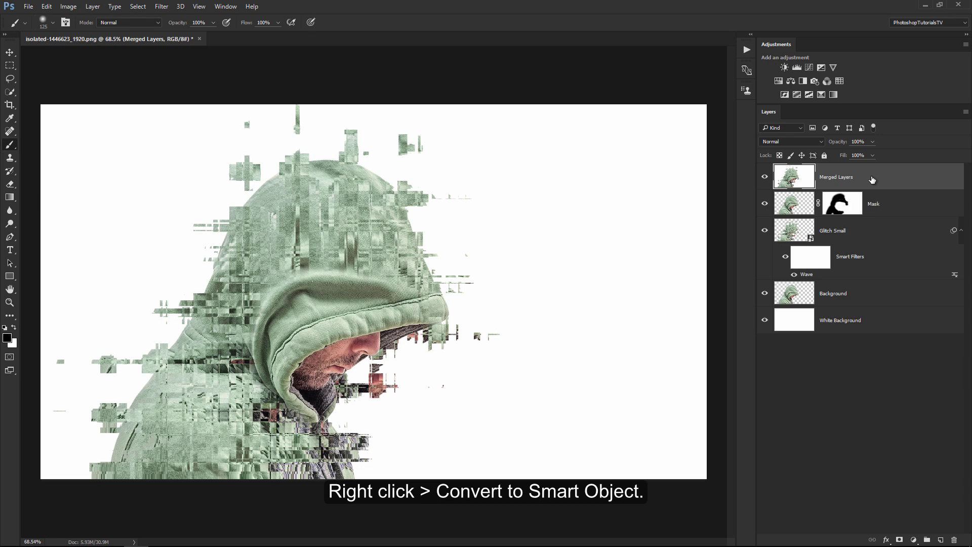
pyautogui.rightClick(872, 180)
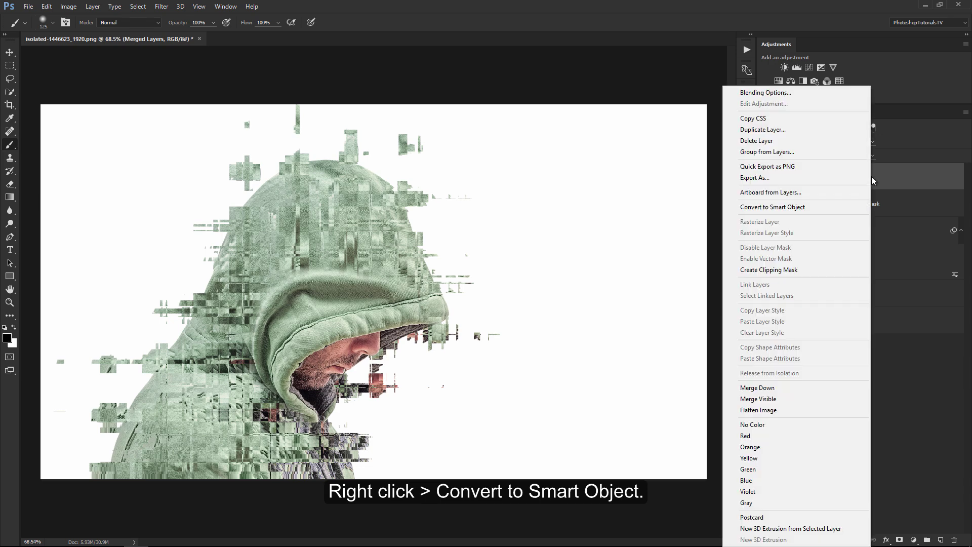
pyautogui.click(857, 208)
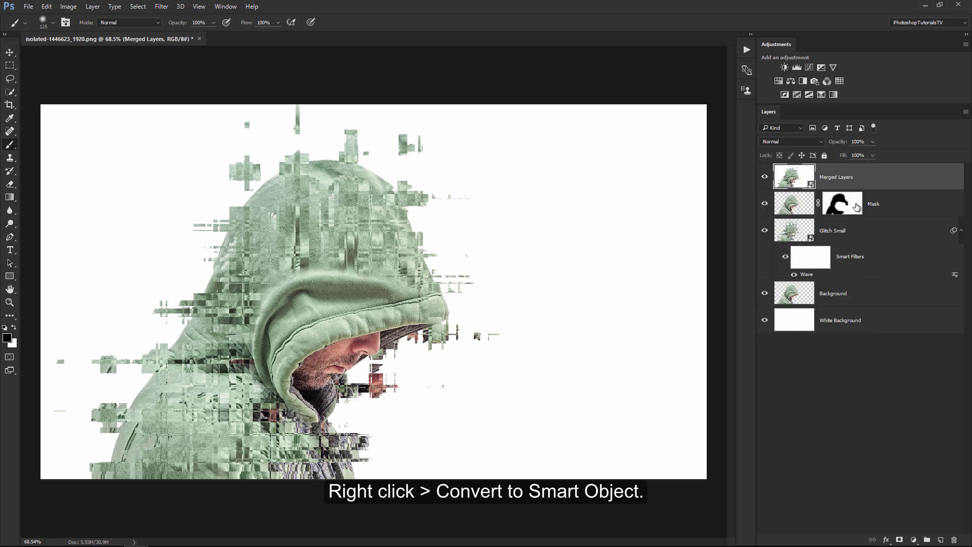
# Start a square Wave filter on Merged Layers with 10 generators and wavelength 445–445.
pyautogui.click(163, 7)
pyautogui.moveTo(170, 138)
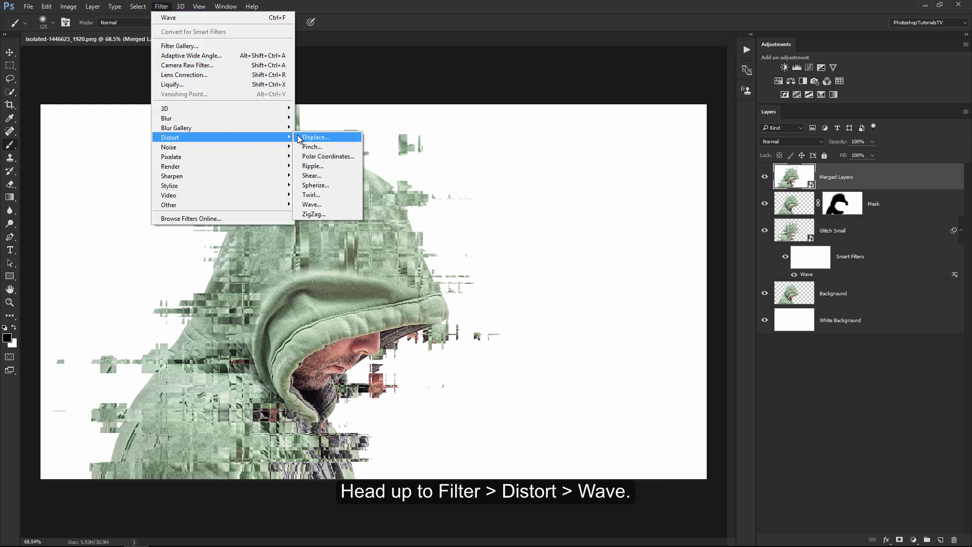
pyautogui.click(345, 203)
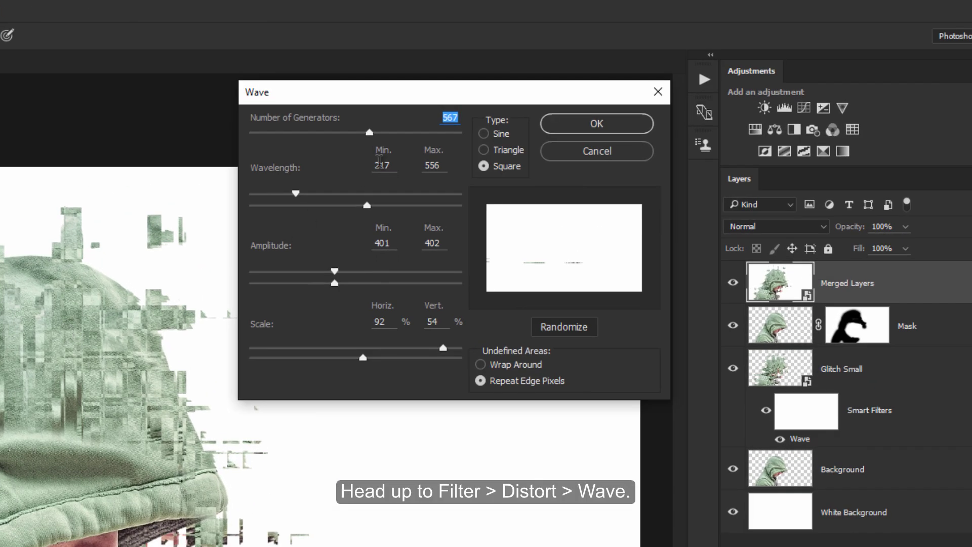
pyautogui.moveTo(436, 99); pyautogui.dragTo(423, 84)
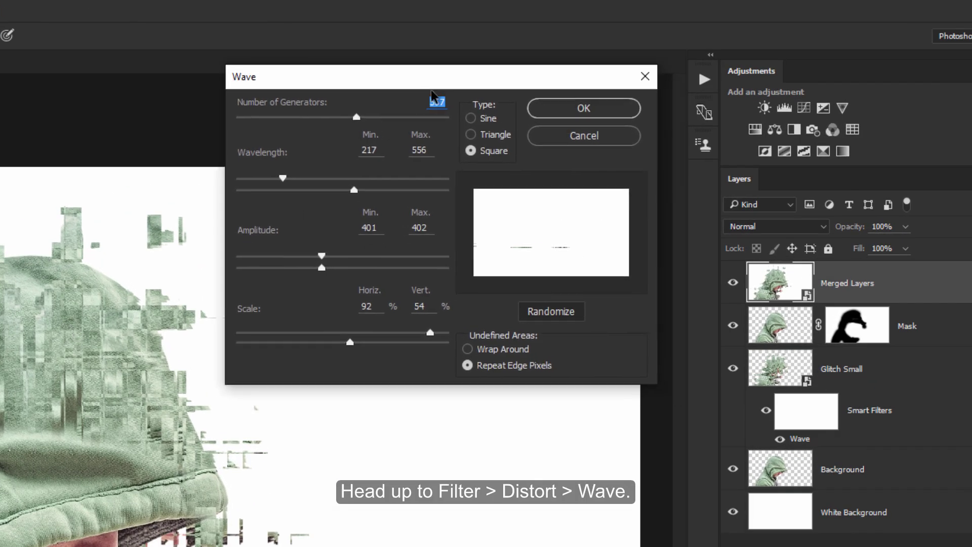
pyautogui.click(475, 148)
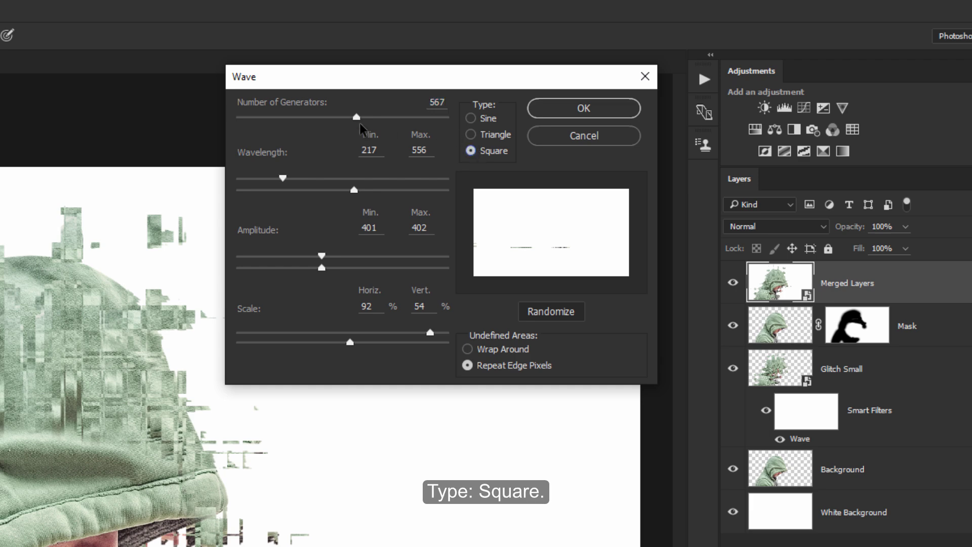
pyautogui.doubleClick(437, 102)
pyautogui.write('10')
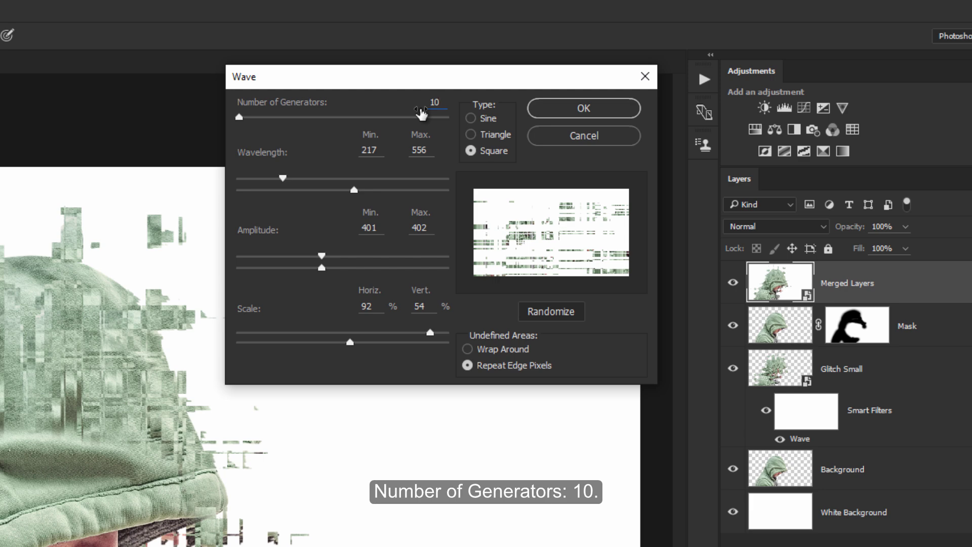
pyautogui.press('Tab')
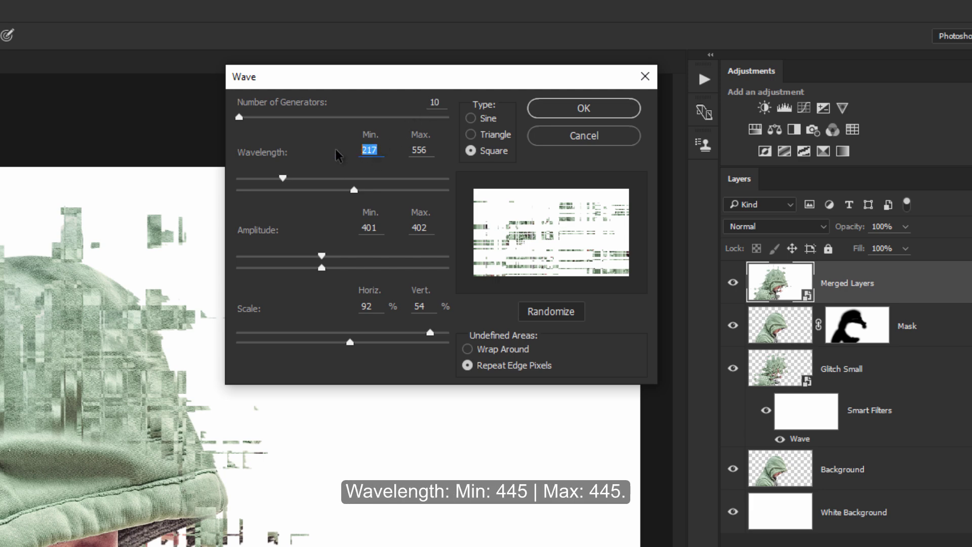
pyautogui.write('445')
pyautogui.press('Tab')
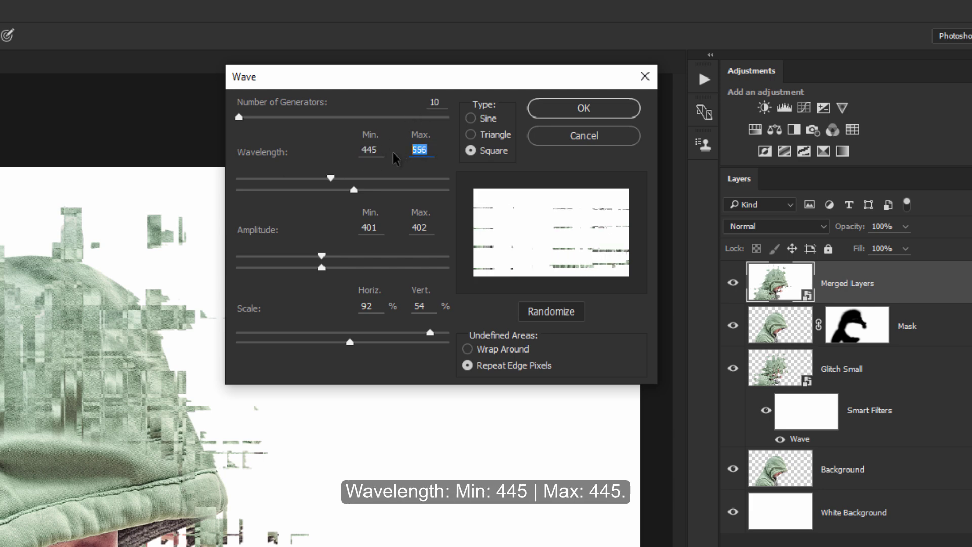
pyautogui.write('445')
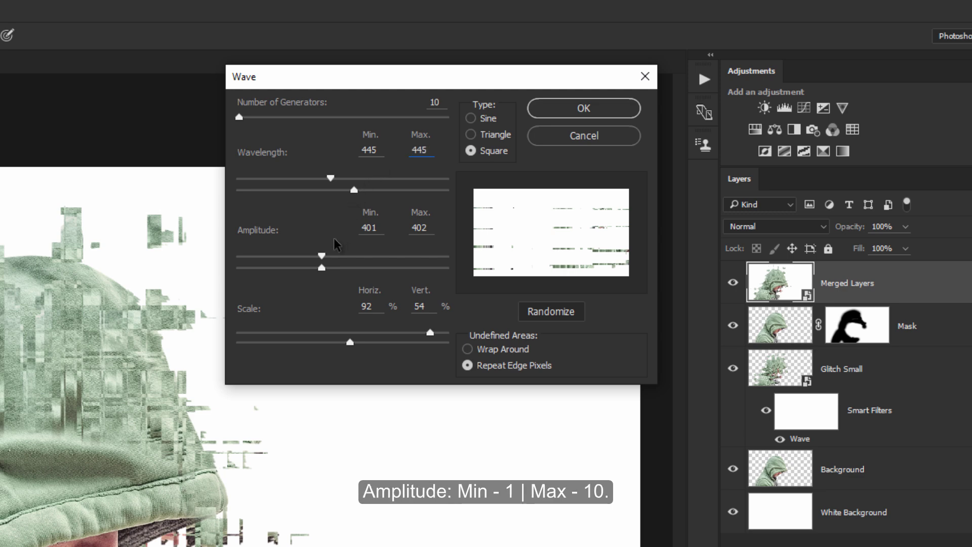
pyautogui.press('Tab')
# Set the Wave amplitude to 1–10 and vertical scale to 1%, then apply it.
pyautogui.doubleClick(375, 228)
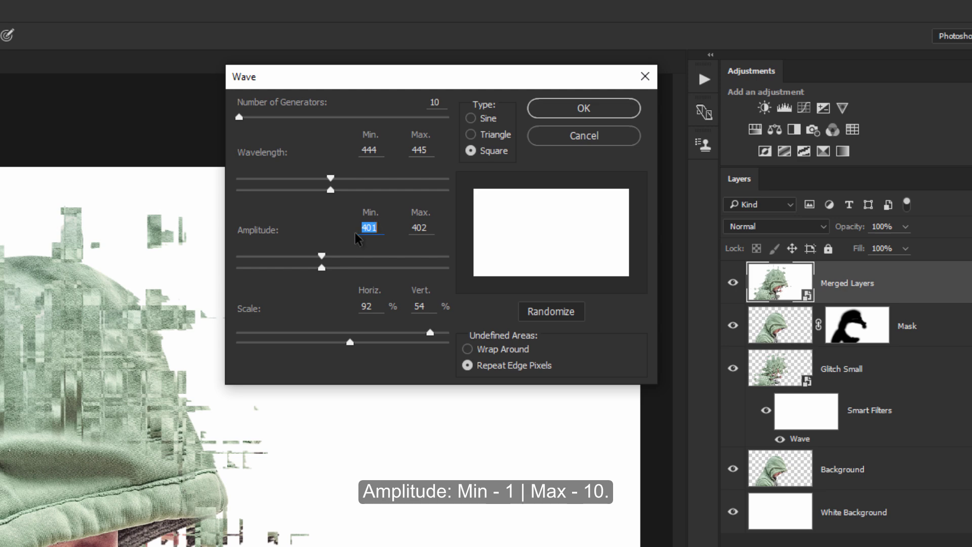
pyautogui.write('1')
pyautogui.press('Tab')
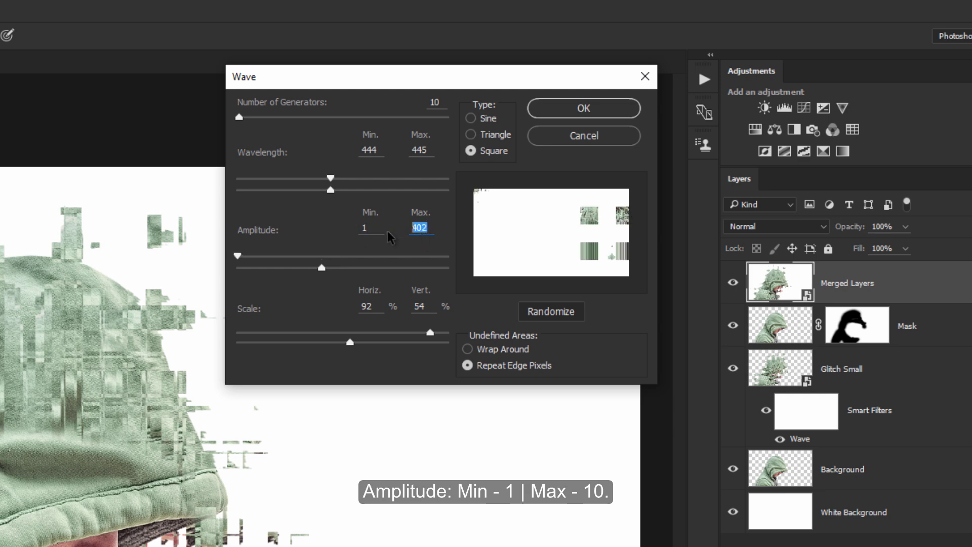
pyautogui.write('10')
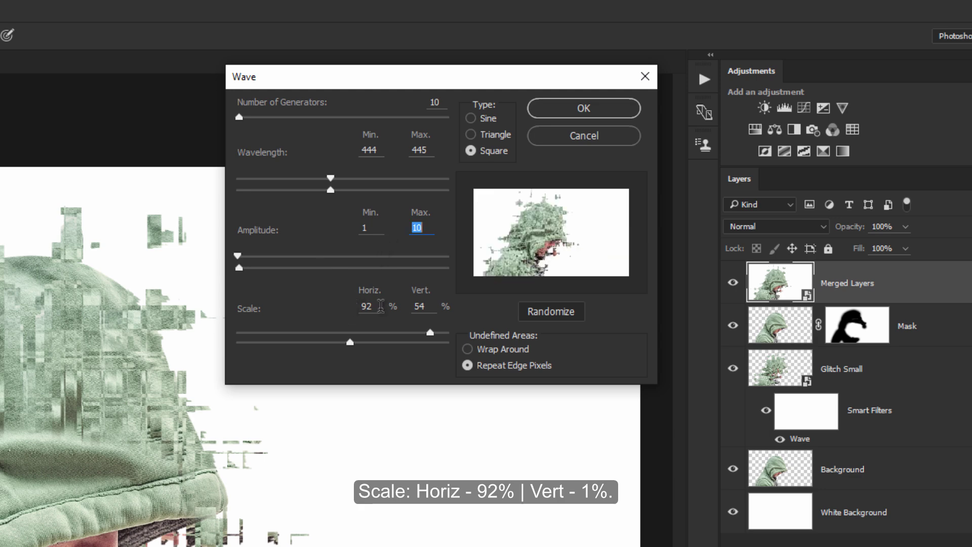
pyautogui.click(427, 306)
pyautogui.write('1')
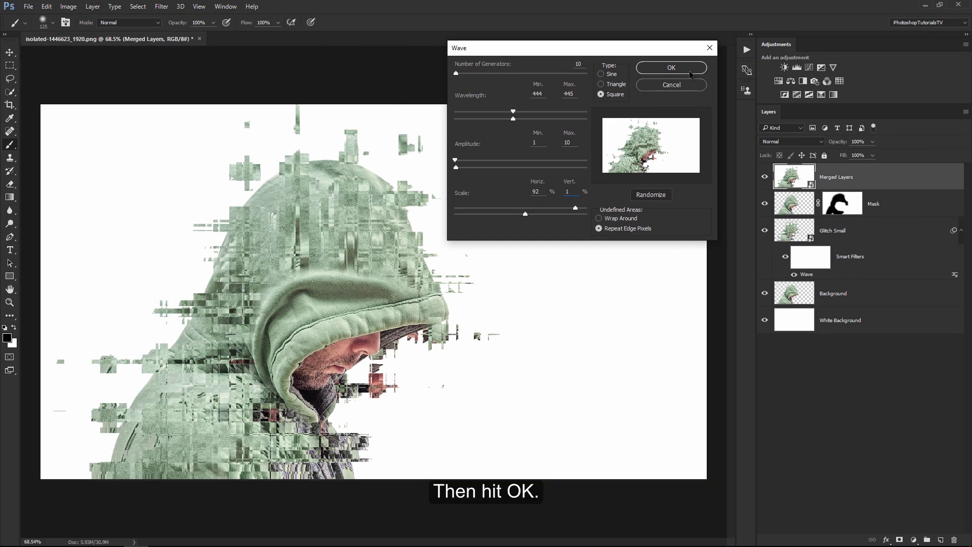
pyautogui.click(689, 71)
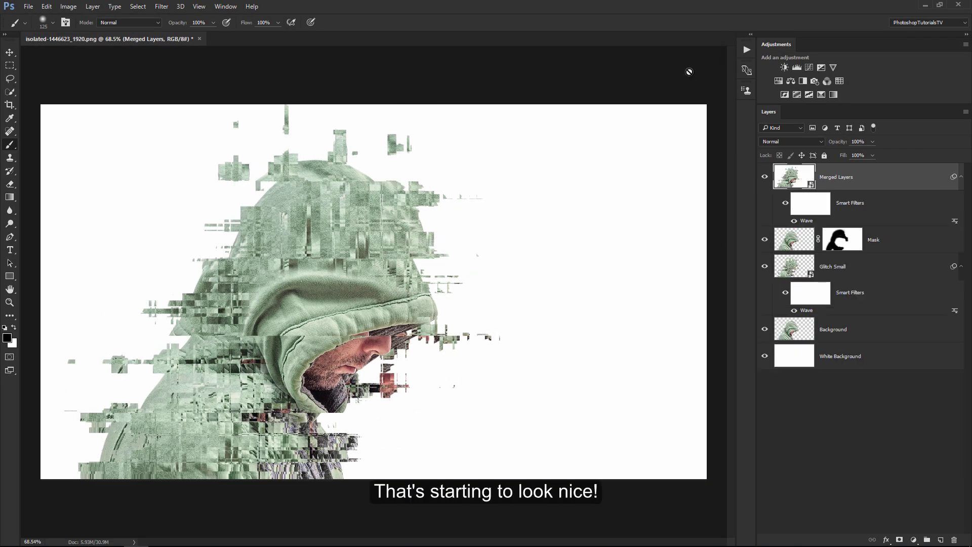
# Stamp all visible layers into a new top layer named 'Black and White'.
pyautogui.press('v')
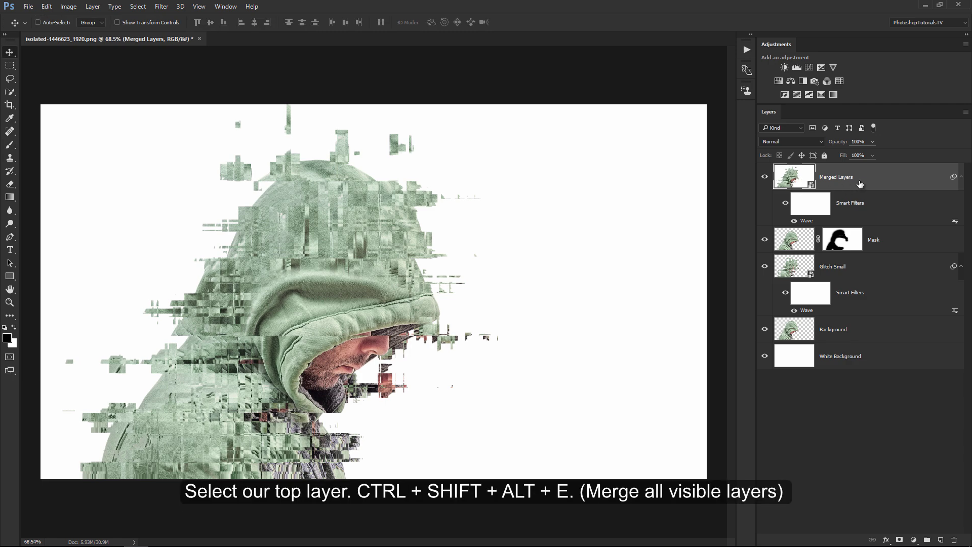
pyautogui.hotkey('ctrl', 'shift', 'alt', 'e')
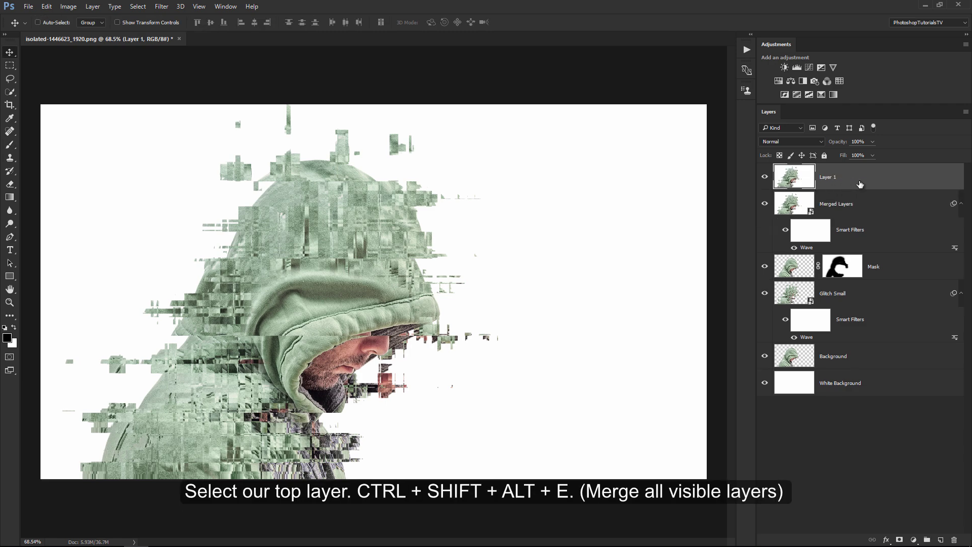
pyautogui.doubleClick(826, 178)
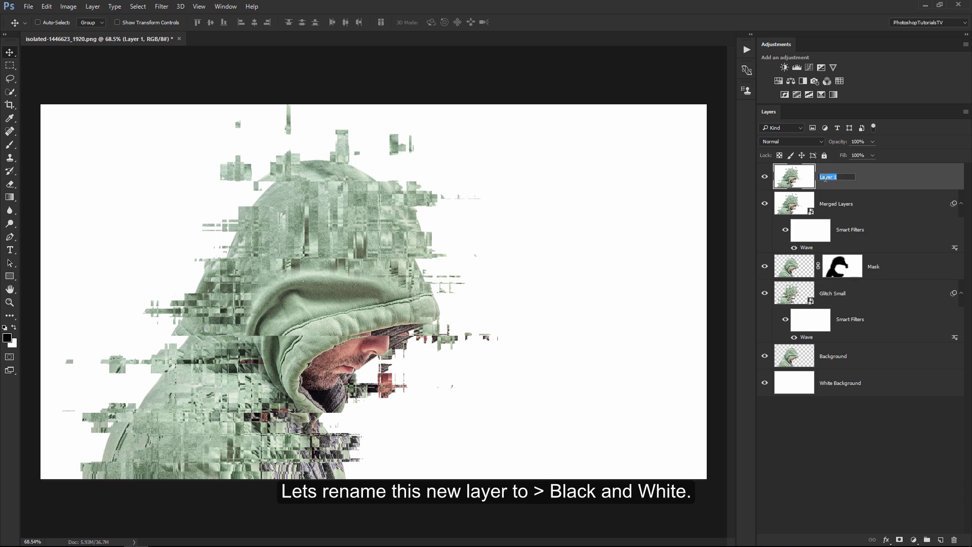
pyautogui.write('Black and White')
pyautogui.press('Return')
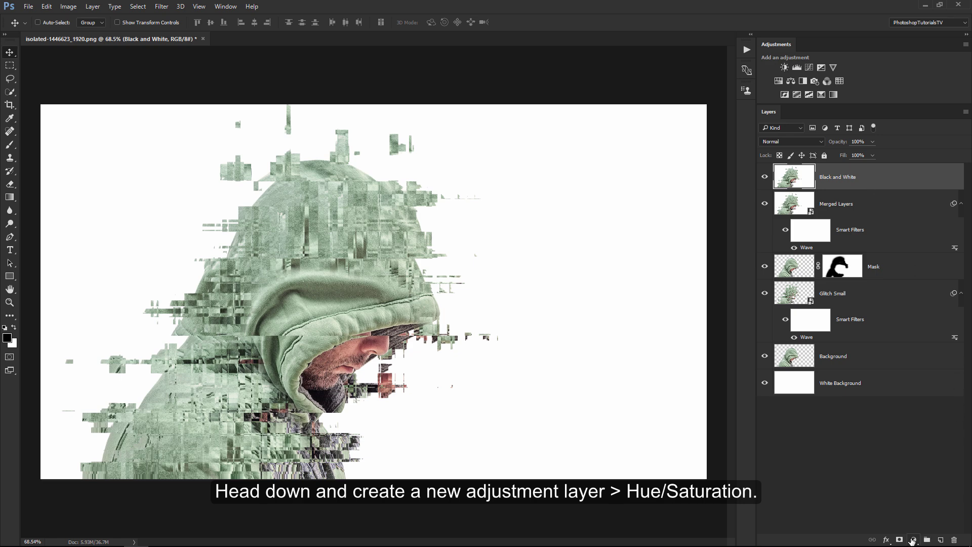
pyautogui.click(912, 540)
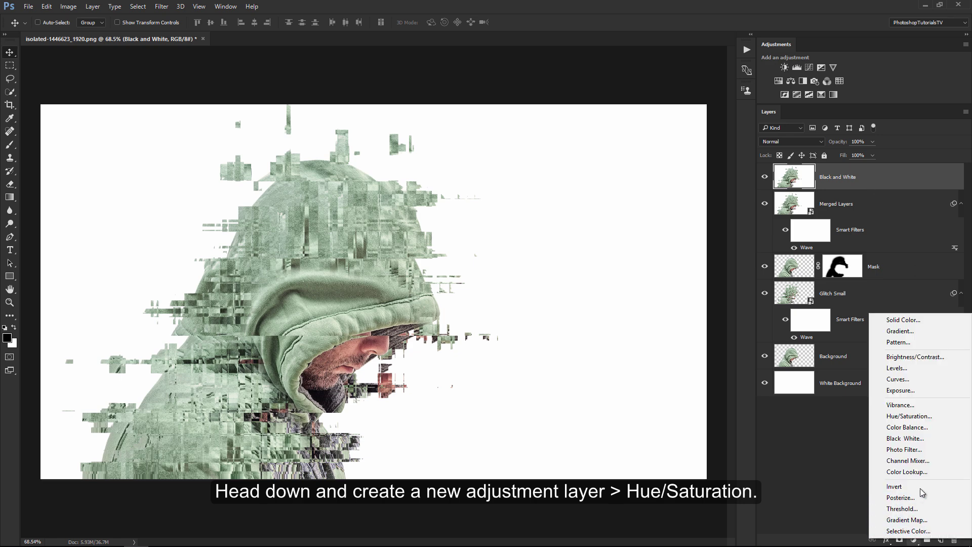
# Add a Hue/Saturation adjustment clipped to Black and White with saturation at -50.
pyautogui.click(924, 417)
pyautogui.click(501, 228)
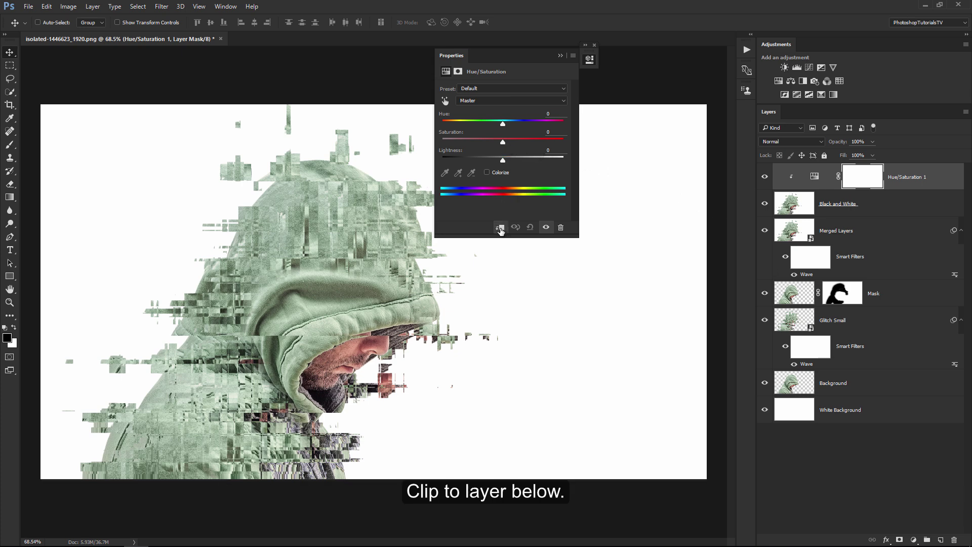
pyautogui.moveTo(501, 143); pyautogui.dragTo(462, 142)
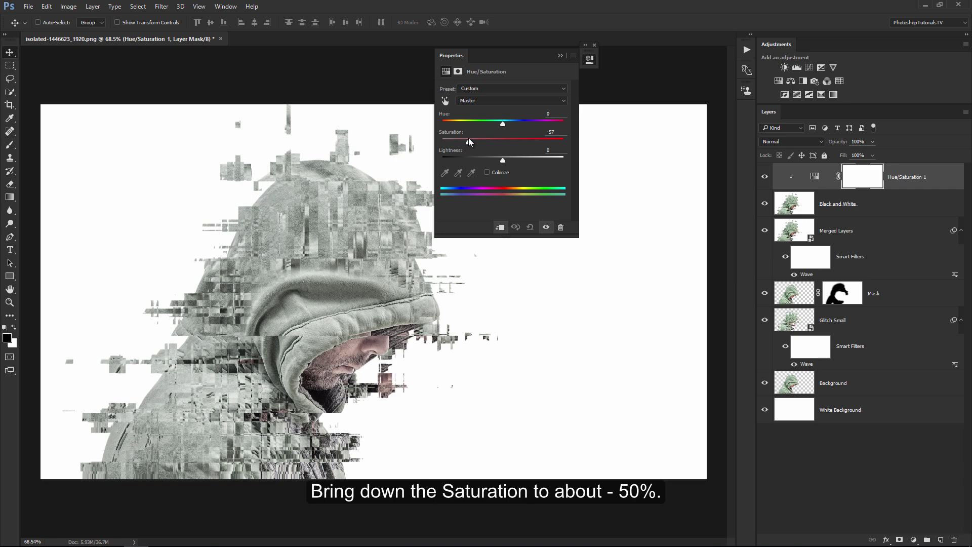
pyautogui.moveTo(471, 138); pyautogui.dragTo(473, 138)
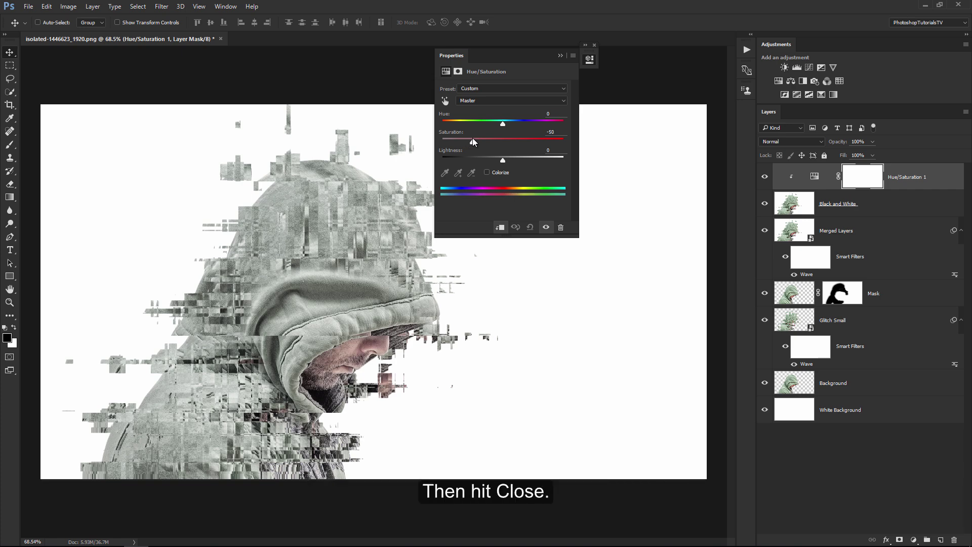
pyautogui.click(594, 45)
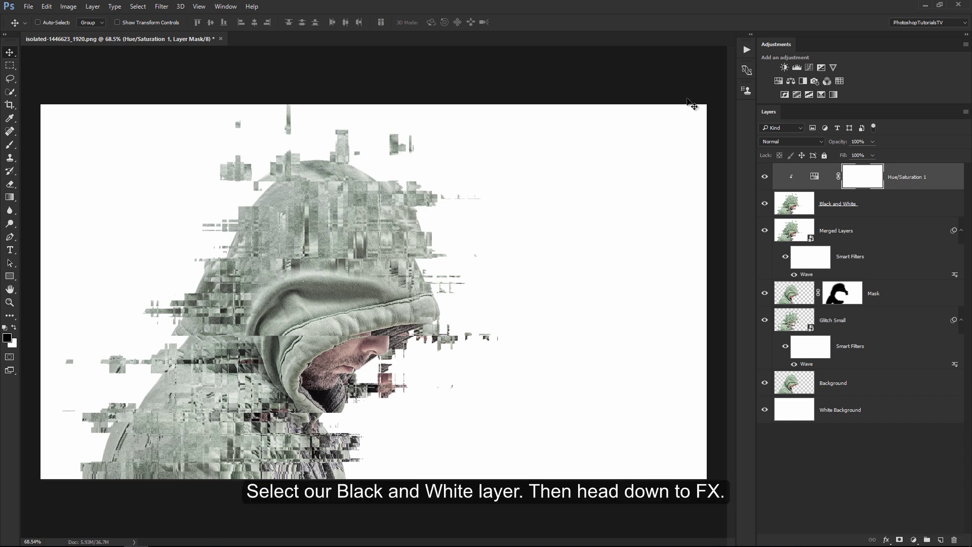
# Limit the Black and White layer's blending channels to red only.
pyautogui.click(892, 207)
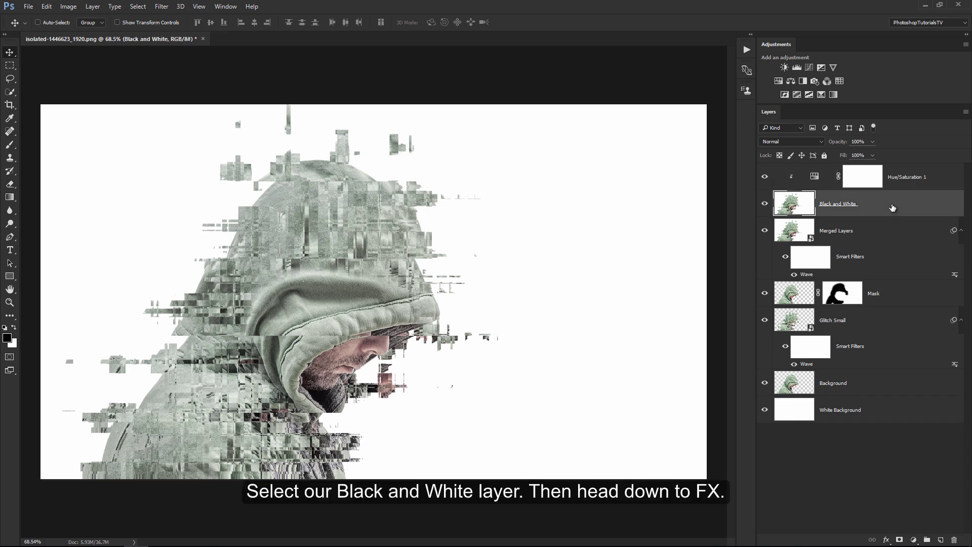
pyautogui.click(888, 540)
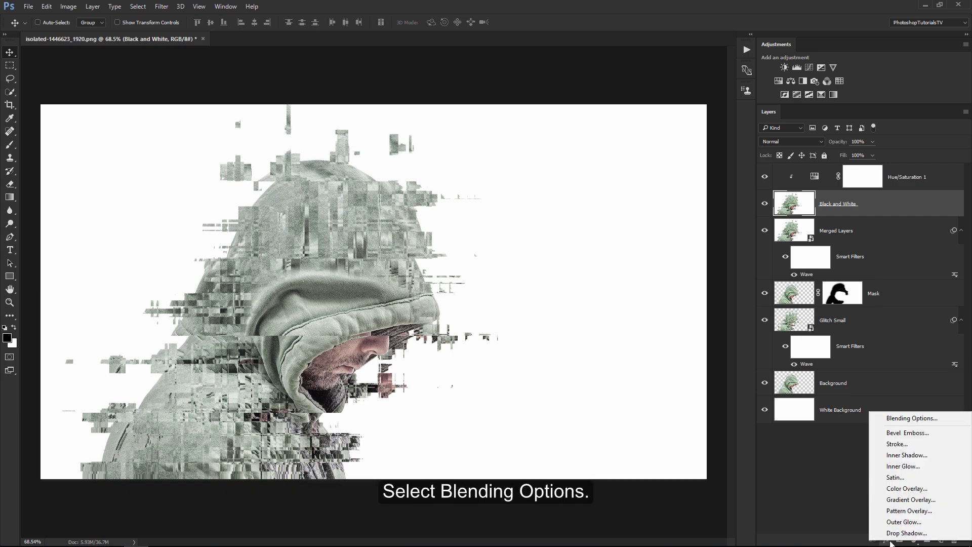
pyautogui.click(892, 420)
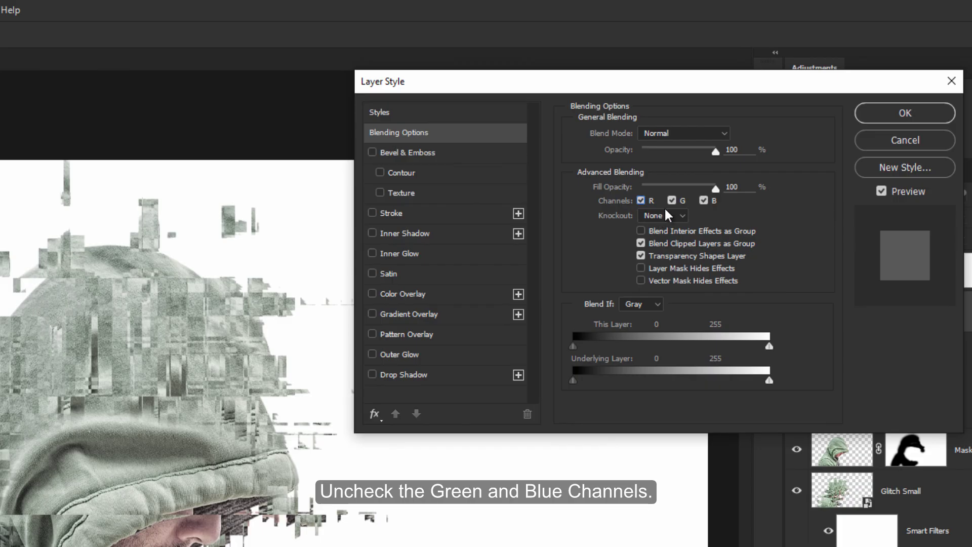
pyautogui.click(683, 130)
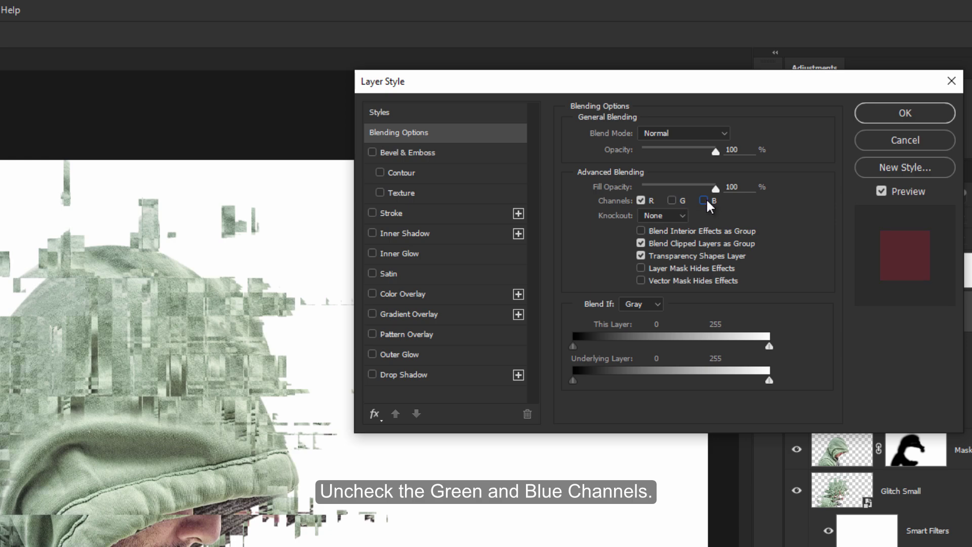
pyautogui.click(896, 113)
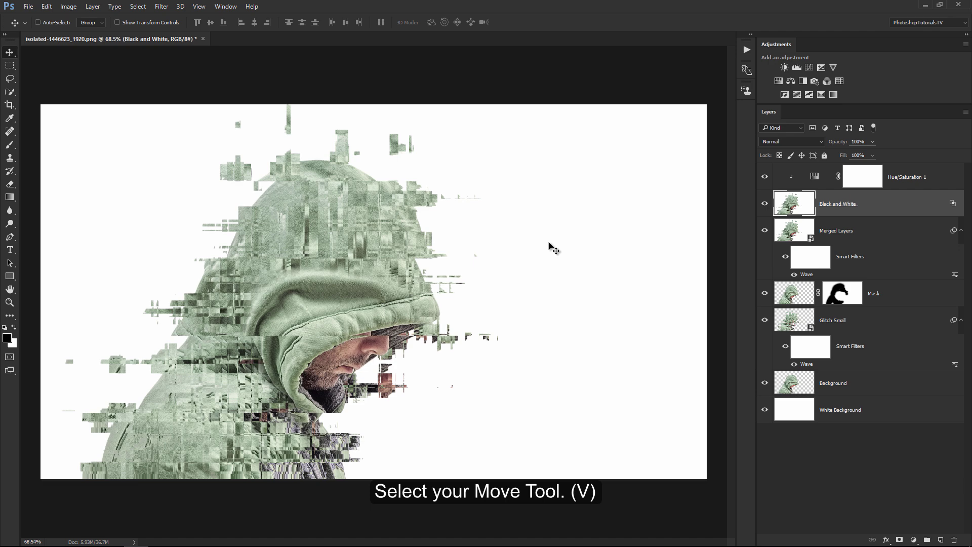
# Nudge the Black and White layer slightly to create red/cyan colour fringes.
pyautogui.moveTo(549, 245); pyautogui.dragTo(530, 260)
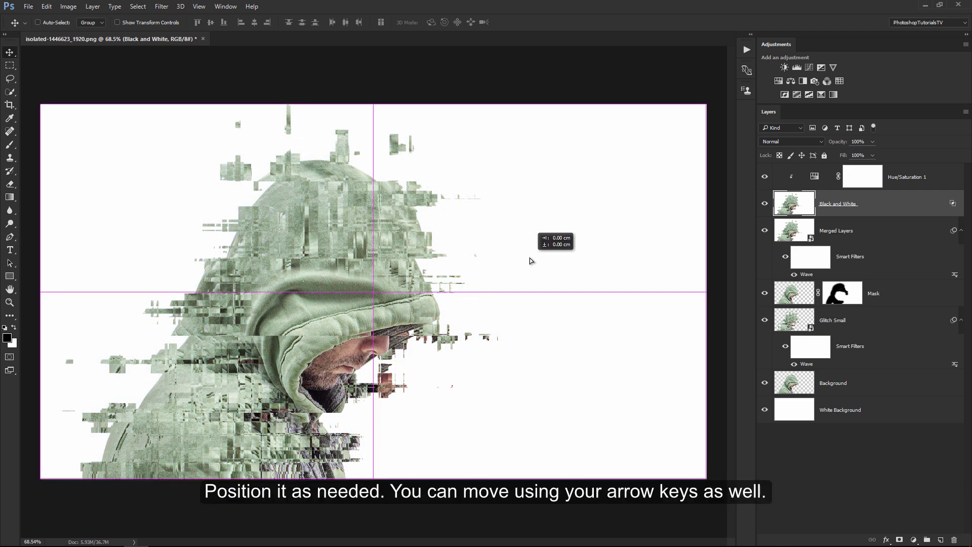
pyautogui.moveTo(530, 260); pyautogui.dragTo(533, 257)
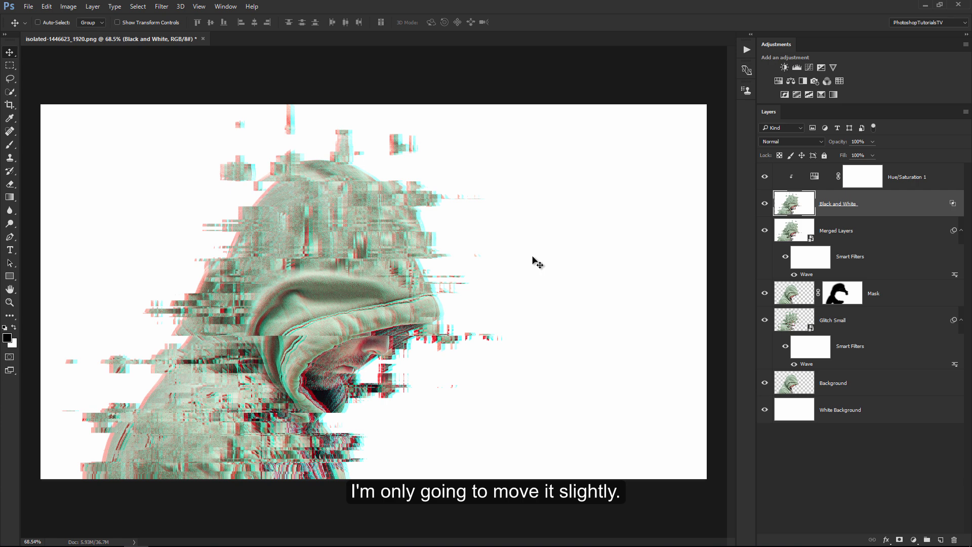
pyautogui.click(934, 185)
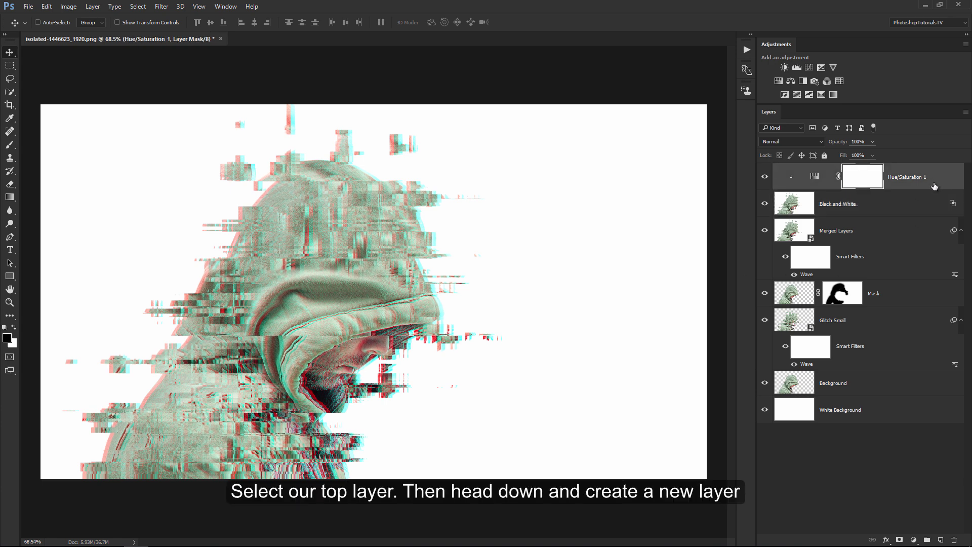
# Add a new top layer named 'Tv Lines' and fill it with white.
pyautogui.click(938, 540)
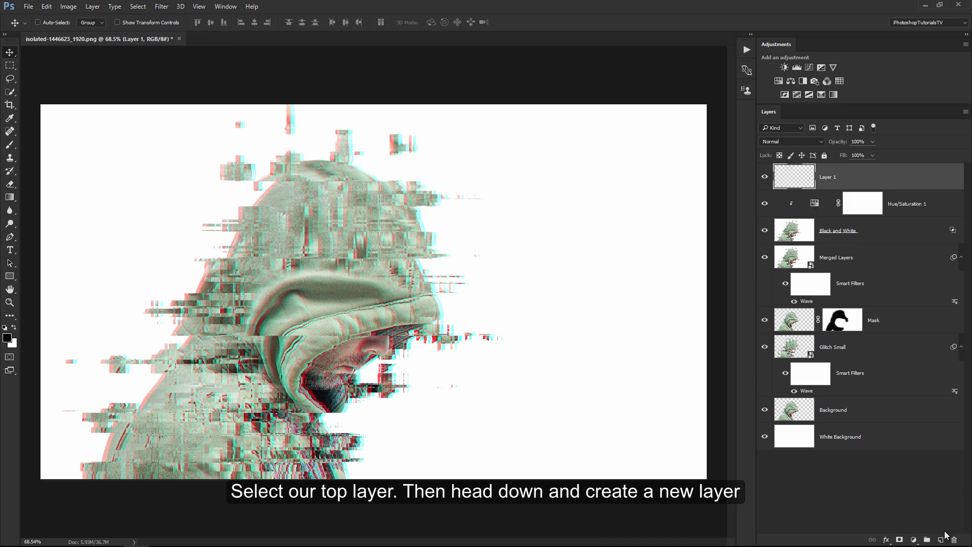
pyautogui.doubleClick(831, 178)
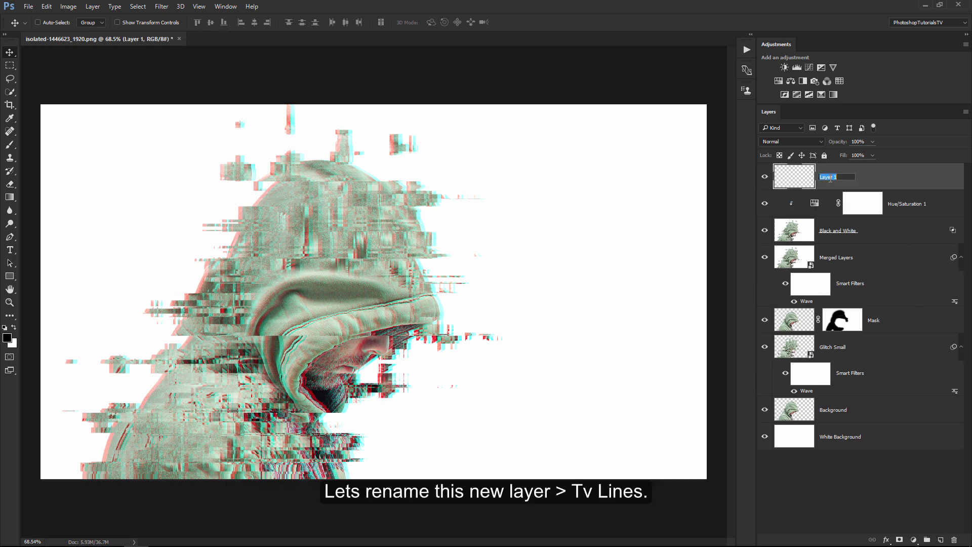
pyautogui.write('Tv Lines')
pyautogui.press('Return')
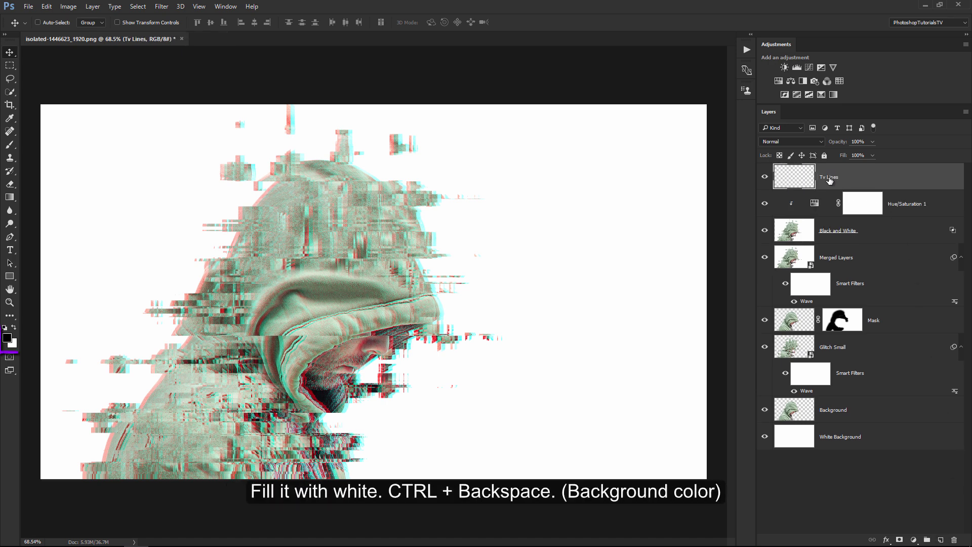
pyautogui.hotkey('ctrl', 'BackSpace')
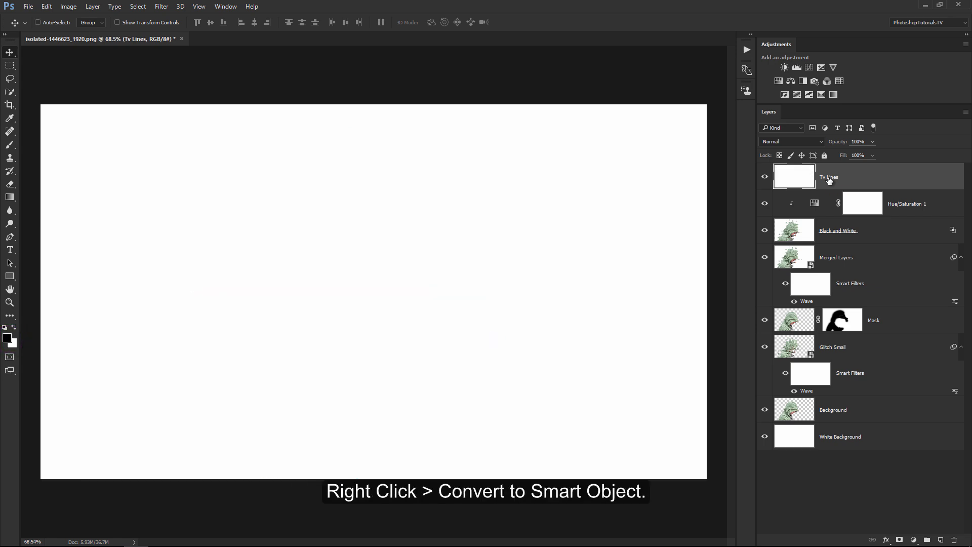
# Convert the Tv Lines layer into a smart object.
pyautogui.rightClick(835, 178)
pyautogui.click(729, 192)
pyautogui.click(161, 6)
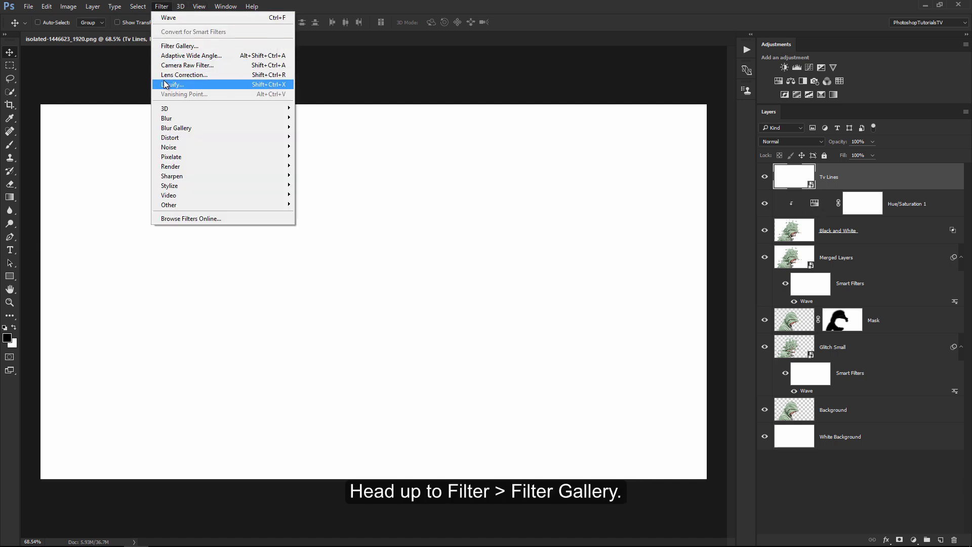
# Apply Filter Gallery's Sketch Halftone Pattern to Tv Lines: Line type, size 5, contrast 0.
pyautogui.click(173, 46)
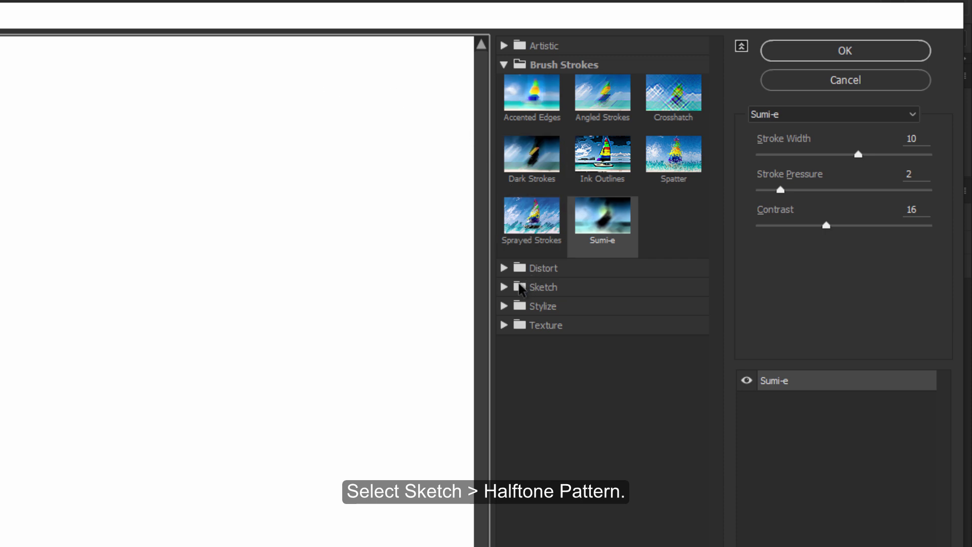
pyautogui.click(504, 288)
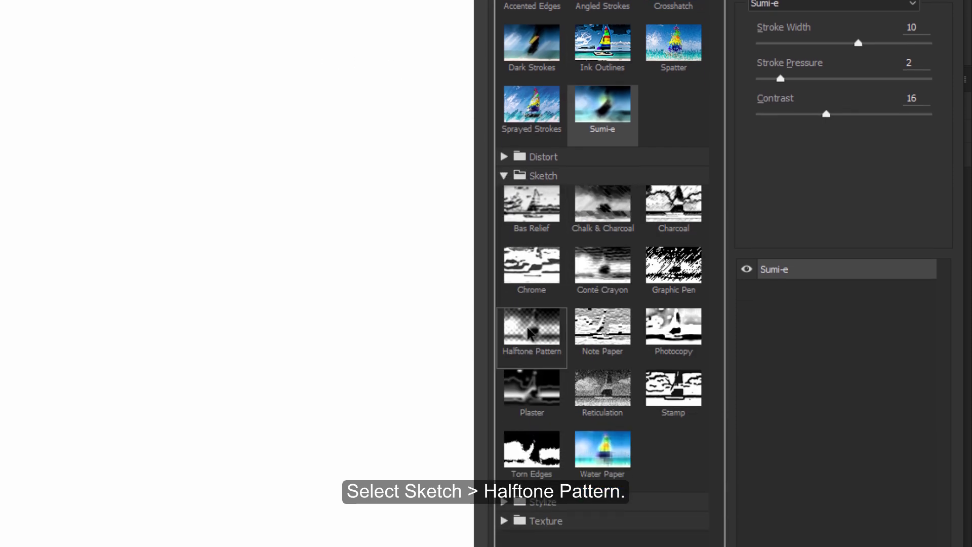
pyautogui.click(530, 334)
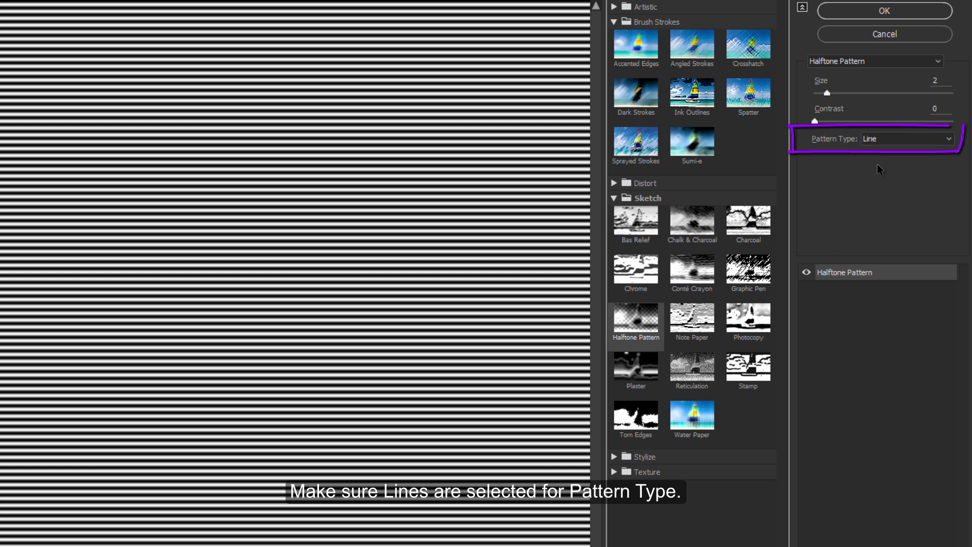
pyautogui.click(889, 141)
pyautogui.click(898, 173)
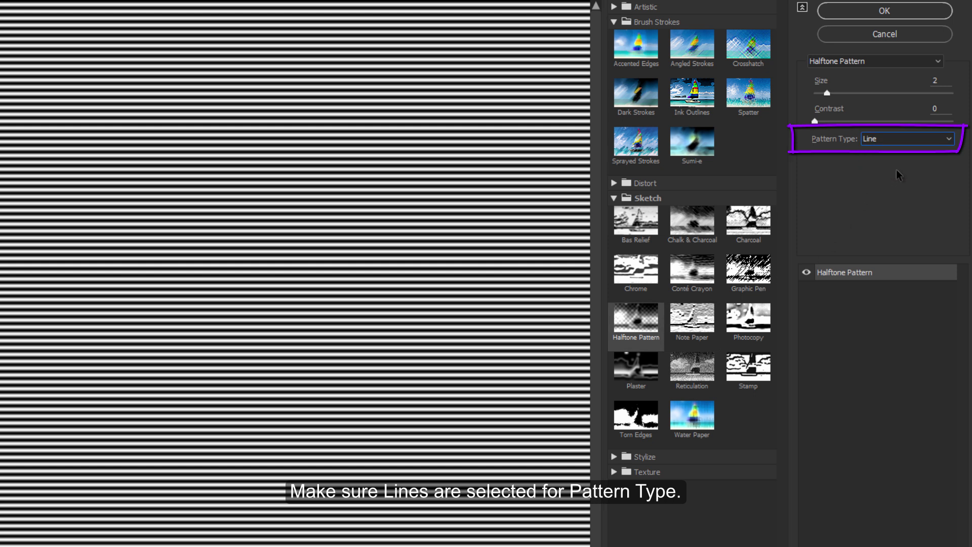
pyautogui.moveTo(827, 94)
pyautogui.mouseDown()
pyautogui.moveTo(880, 93)
pyautogui.moveTo(844, 93)
pyautogui.moveTo(869, 101)
pyautogui.mouseUp()
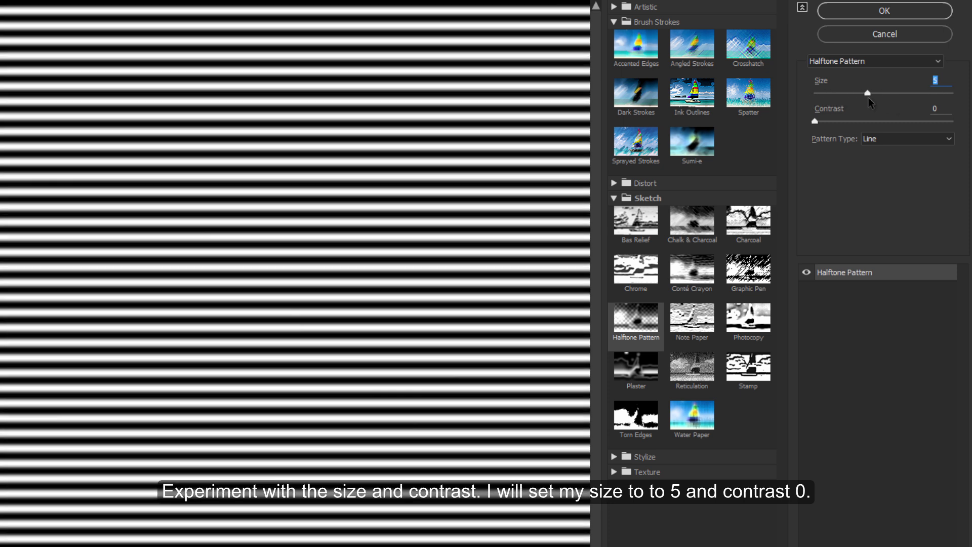
pyautogui.moveTo(815, 121)
pyautogui.mouseDown()
pyautogui.moveTo(853, 122)
pyautogui.moveTo(819, 121)
pyautogui.mouseUp()
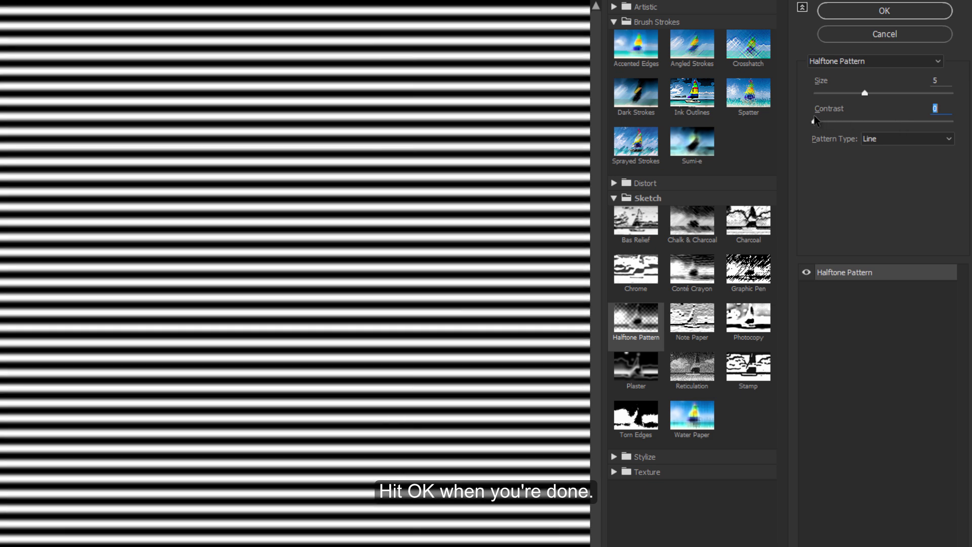
pyautogui.click(891, 11)
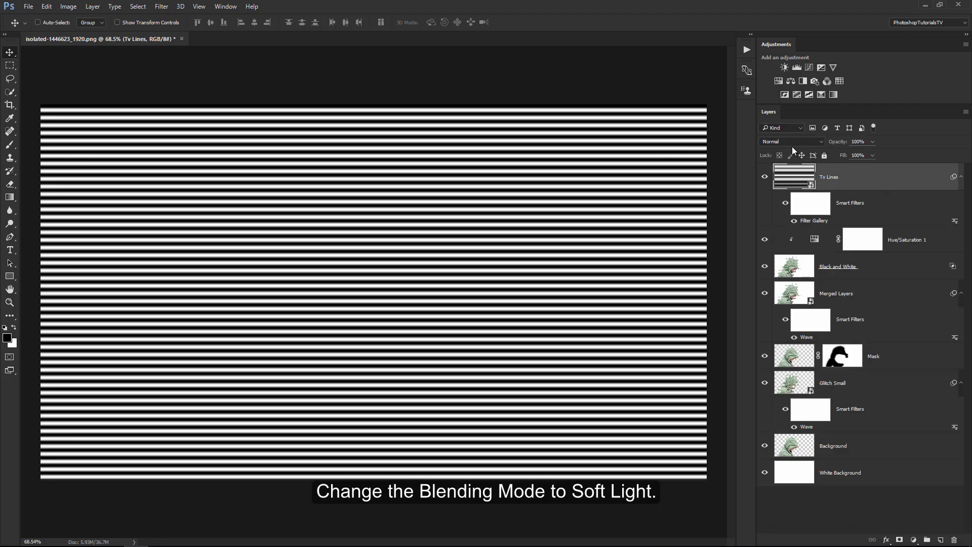
# Set Tv Lines to Soft Light blending with opacity lowered to about 40%.
pyautogui.click(792, 142)
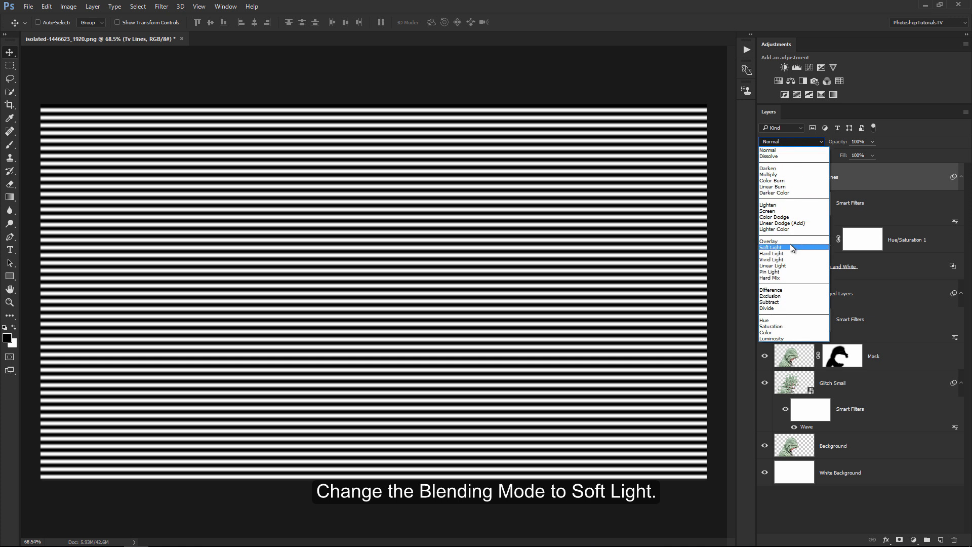
pyautogui.click(792, 248)
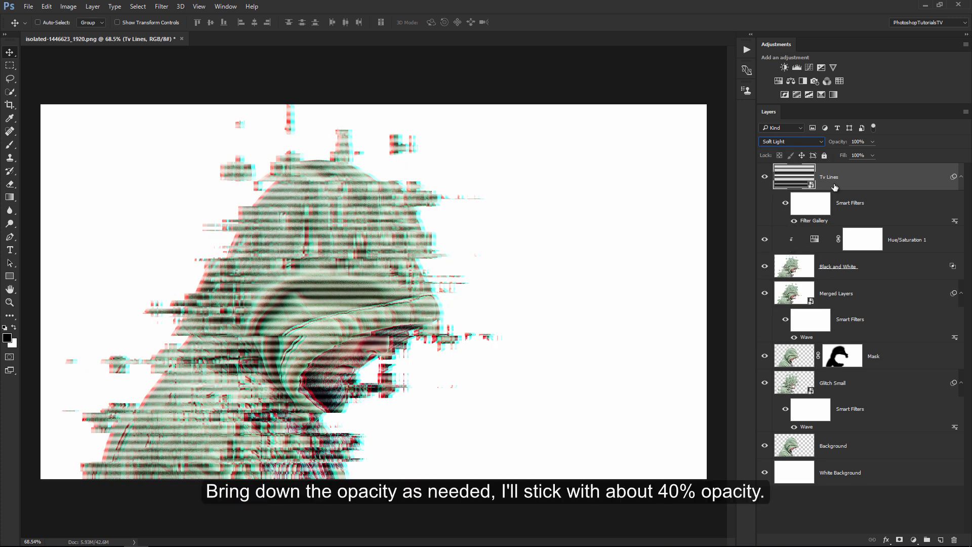
pyautogui.moveTo(841, 143)
pyautogui.mouseDown()
pyautogui.moveTo(783, 143)
pyautogui.moveTo(809, 144)
pyautogui.mouseUp()
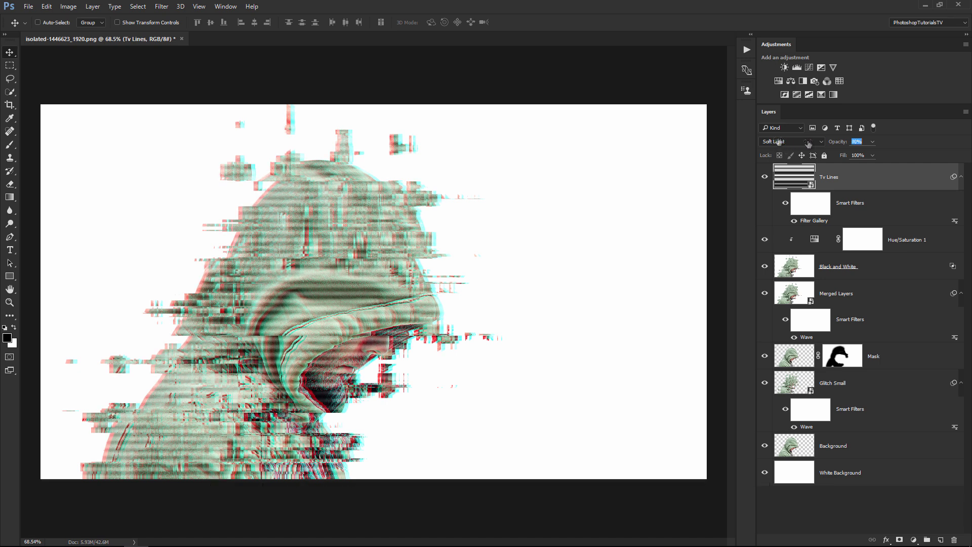